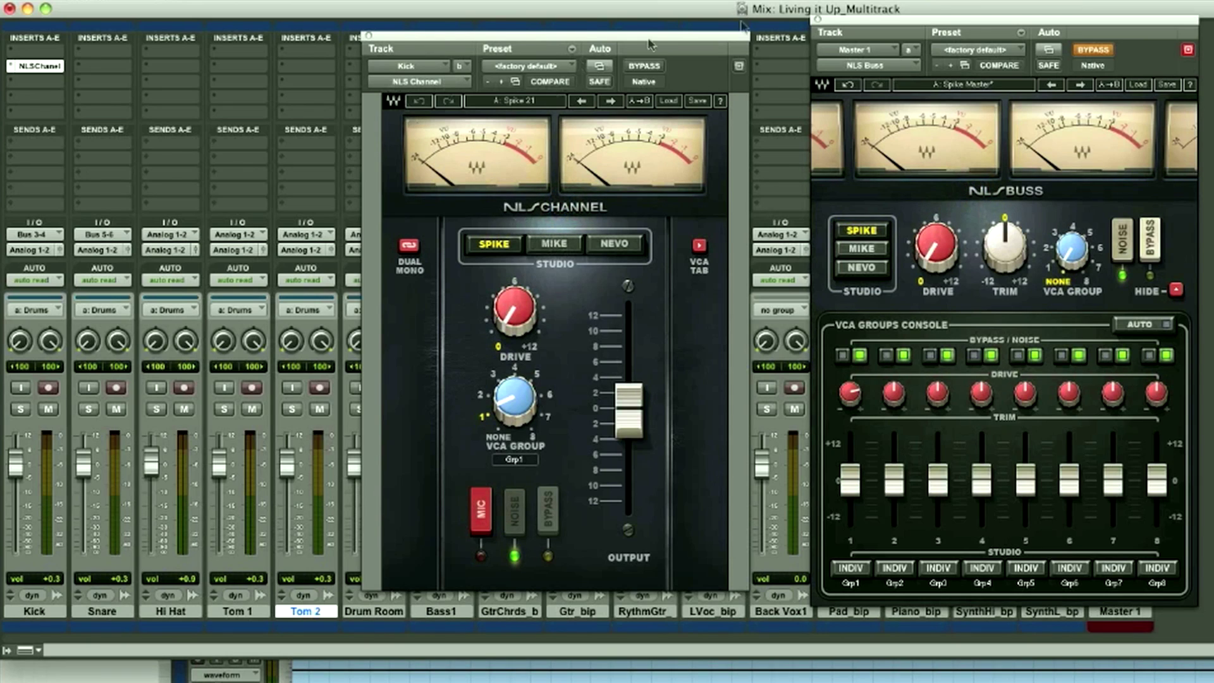
Close both plug-in windows and add NLS Channel (stereo) to every track's first insert
left_click(818, 20)
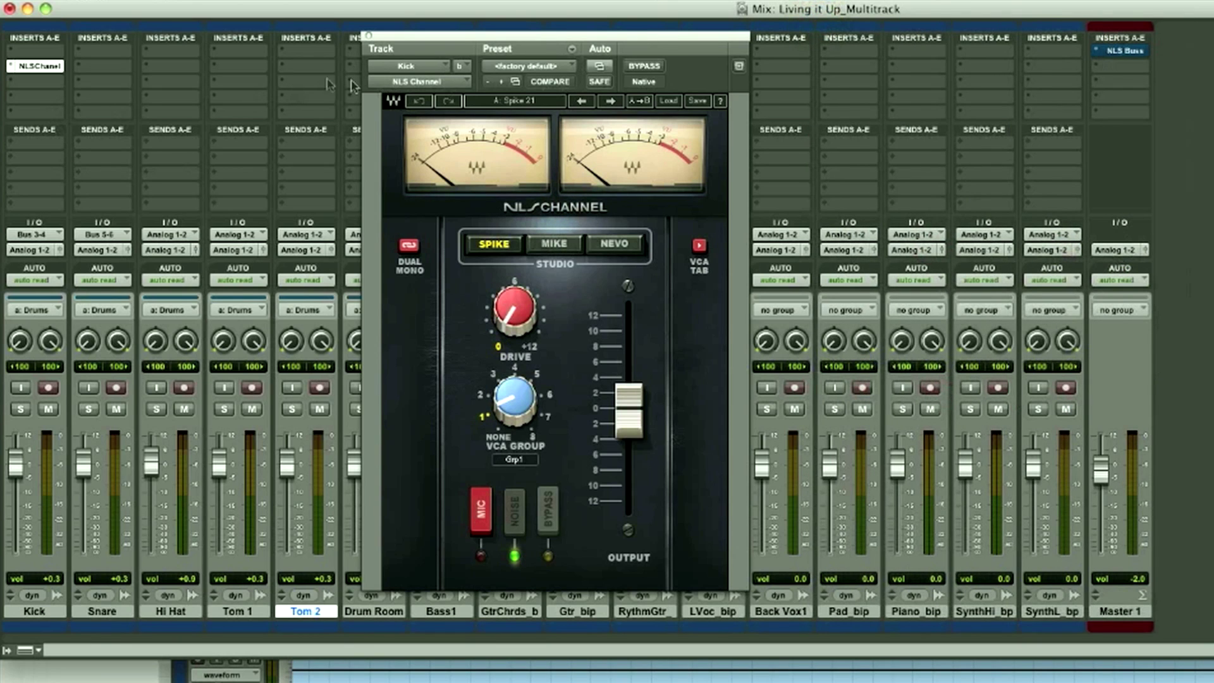
left_click(370, 36)
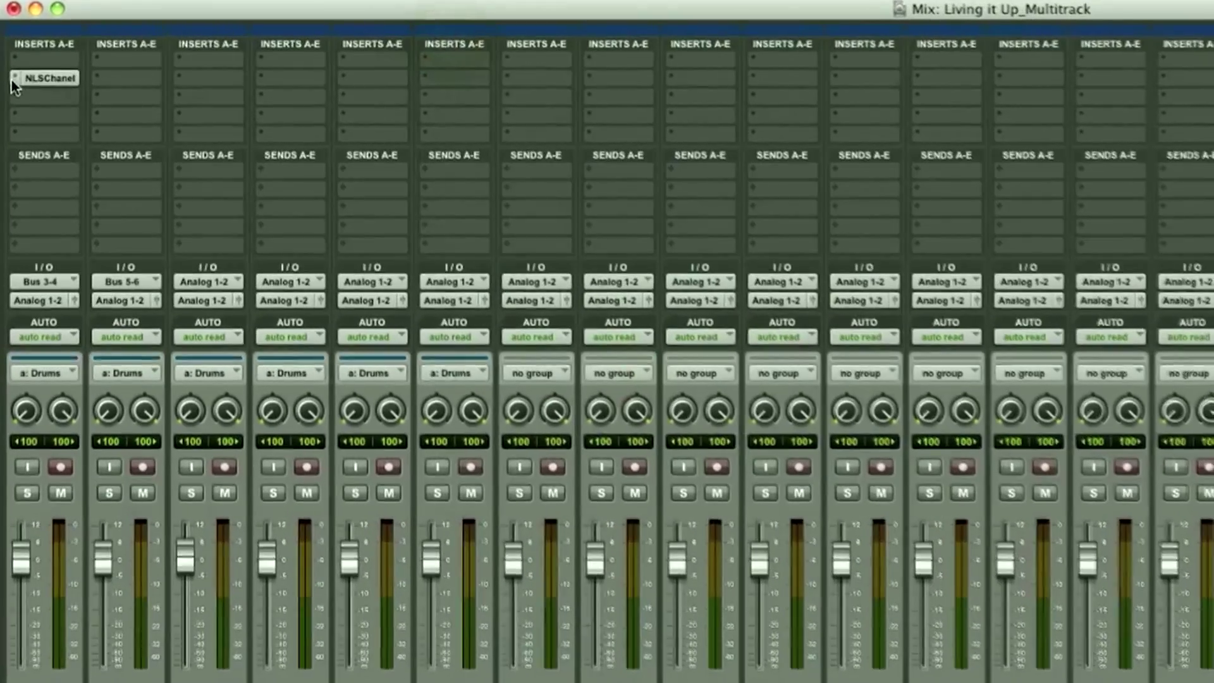
left_click(14, 81)
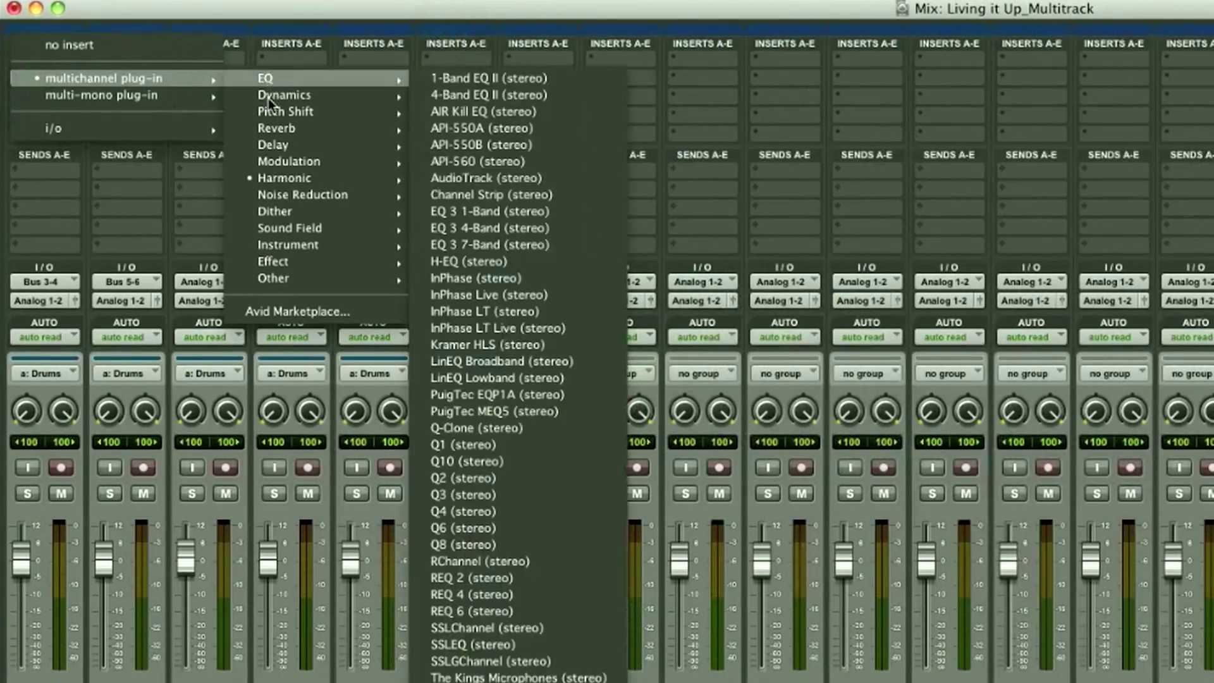
mouse_move(271, 177)
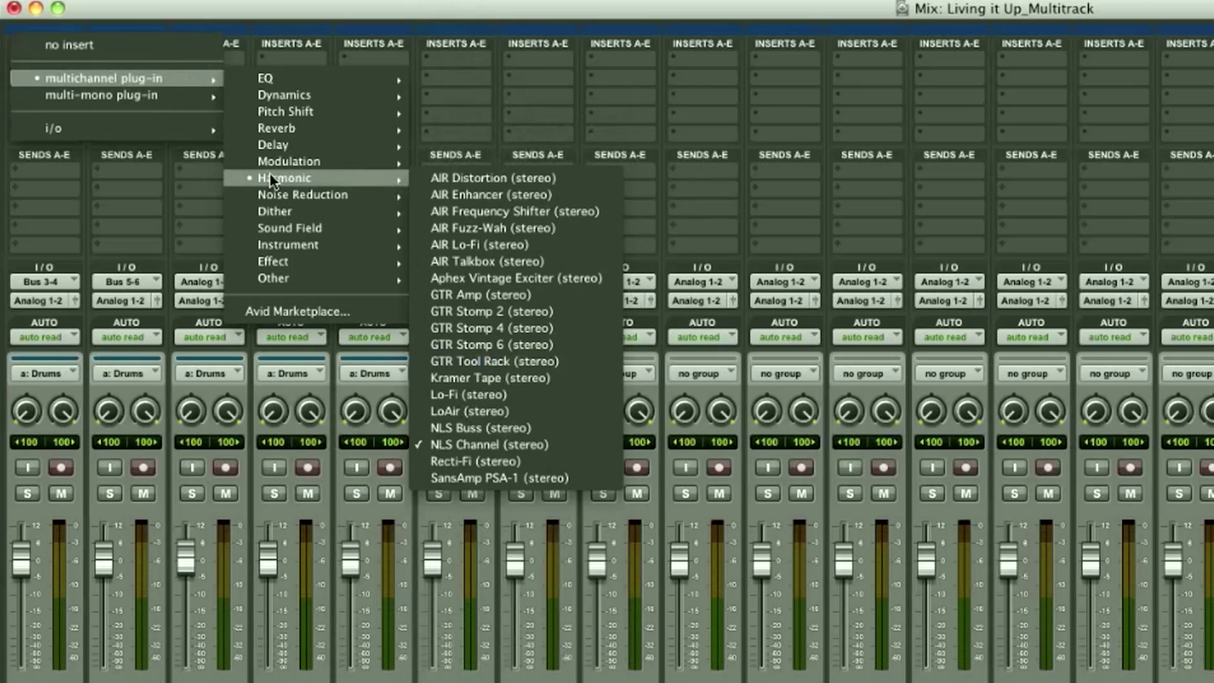
left_click(474, 444)
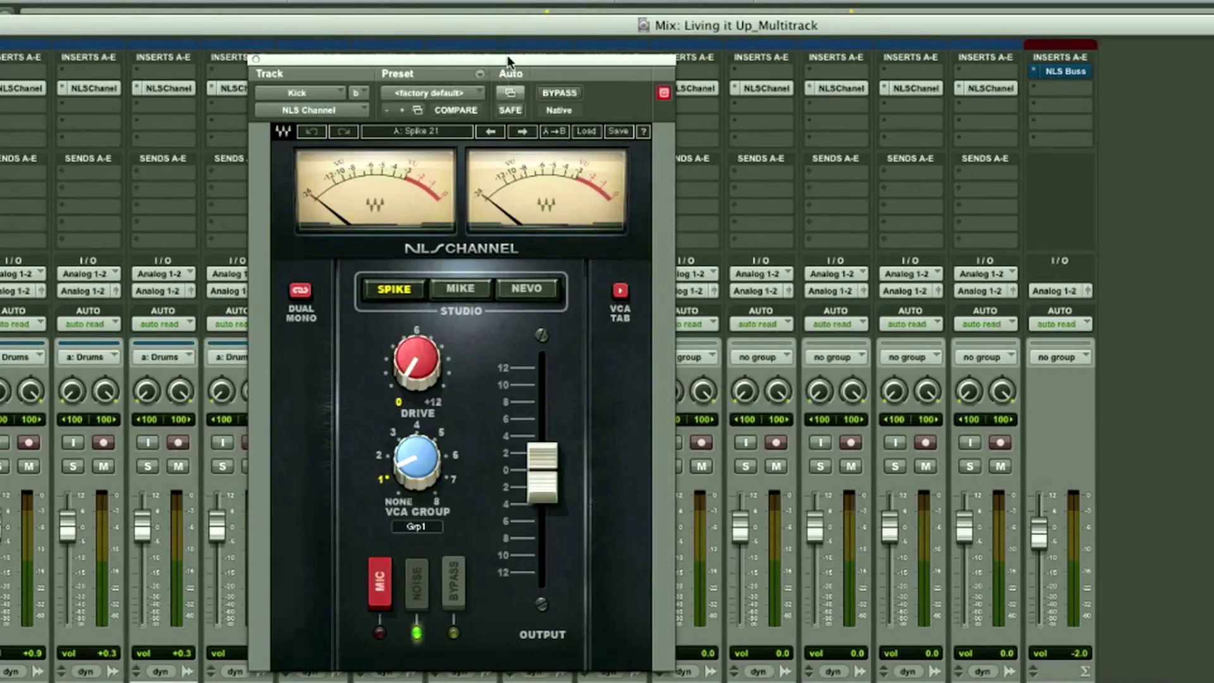
left_click_drag(508, 55, 593, 52)
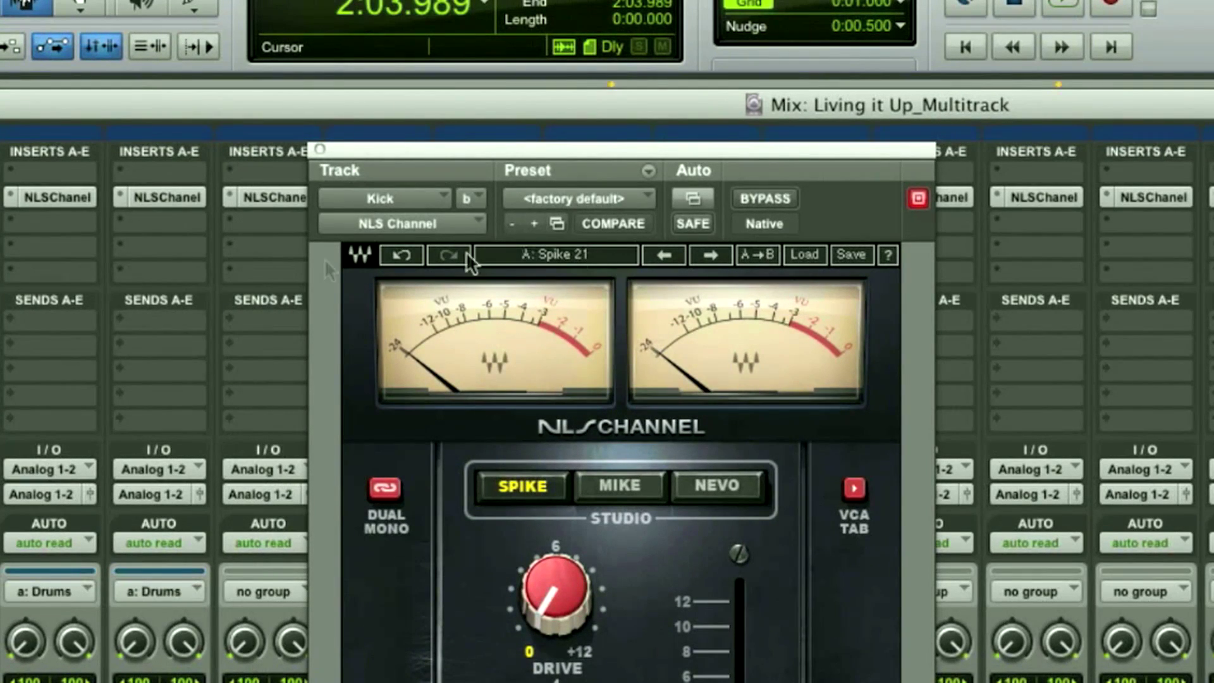
Step through the Tom 1, Tom 2, Drum Room and Bass1 NLS Channel settings
left_click(269, 197)
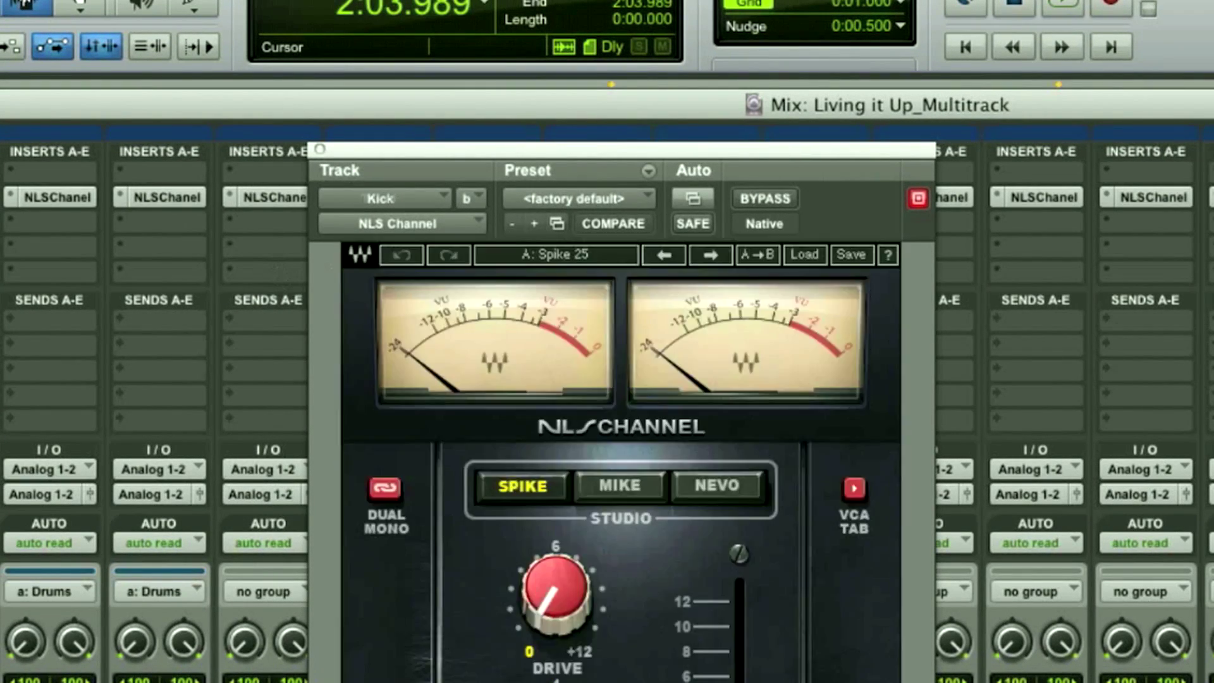
left_click(55, 197)
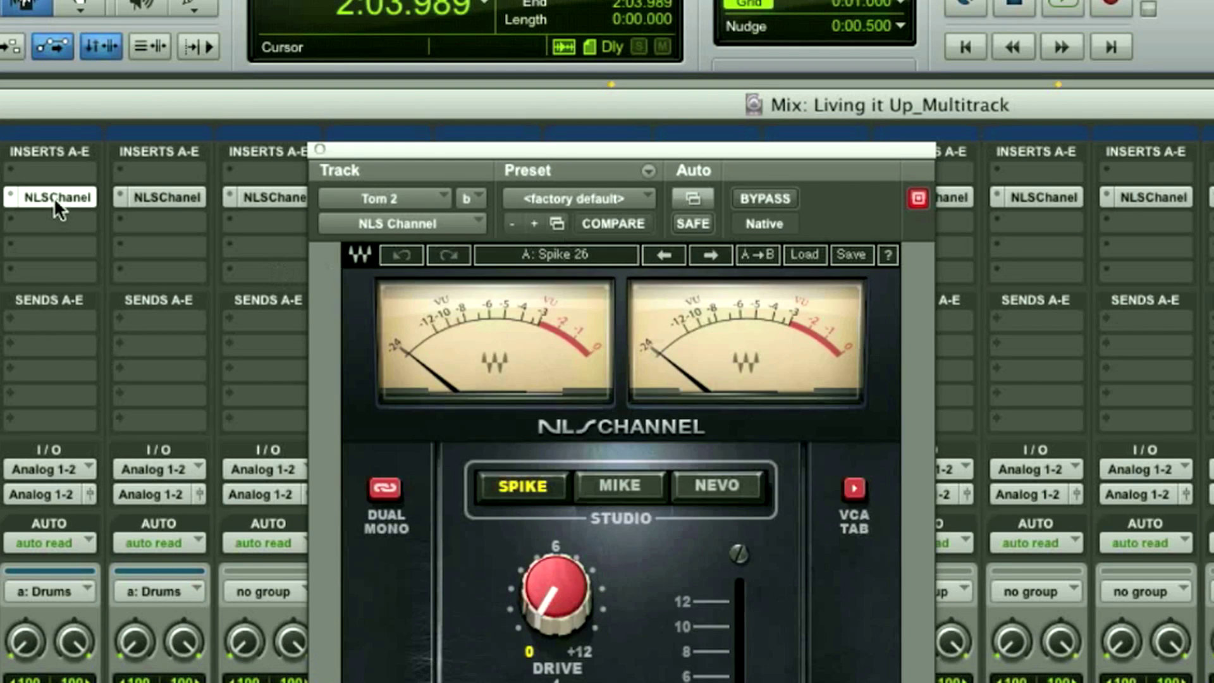
left_click(161, 197)
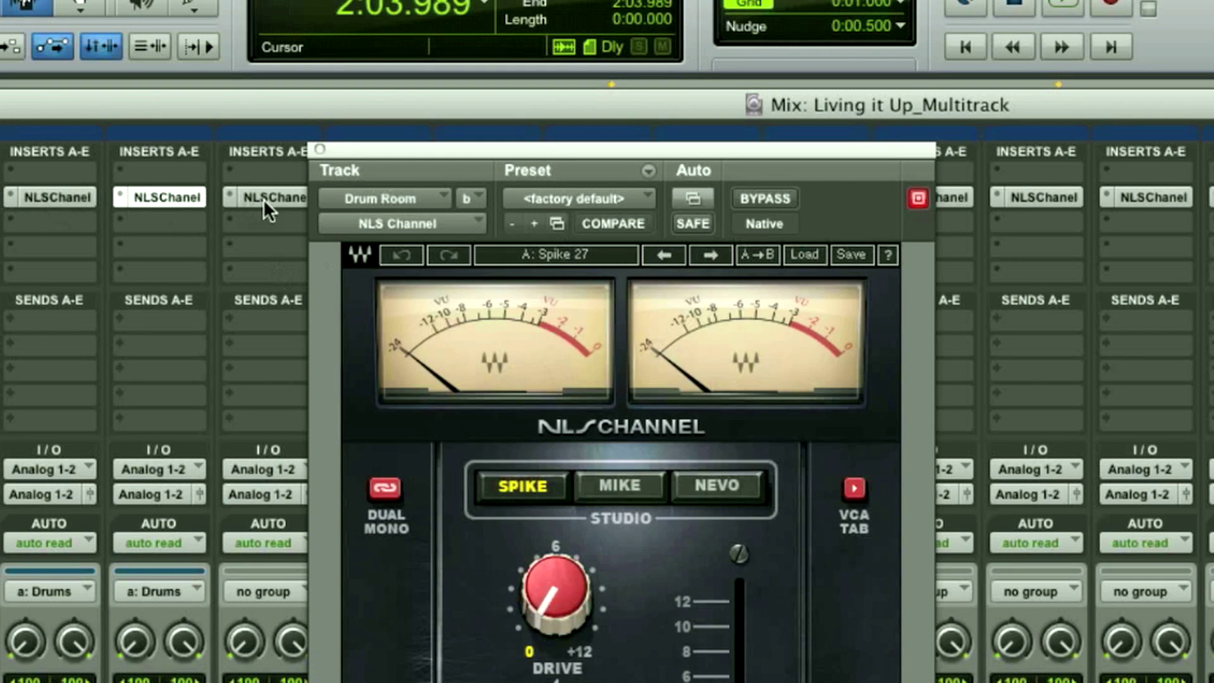
left_click(264, 198)
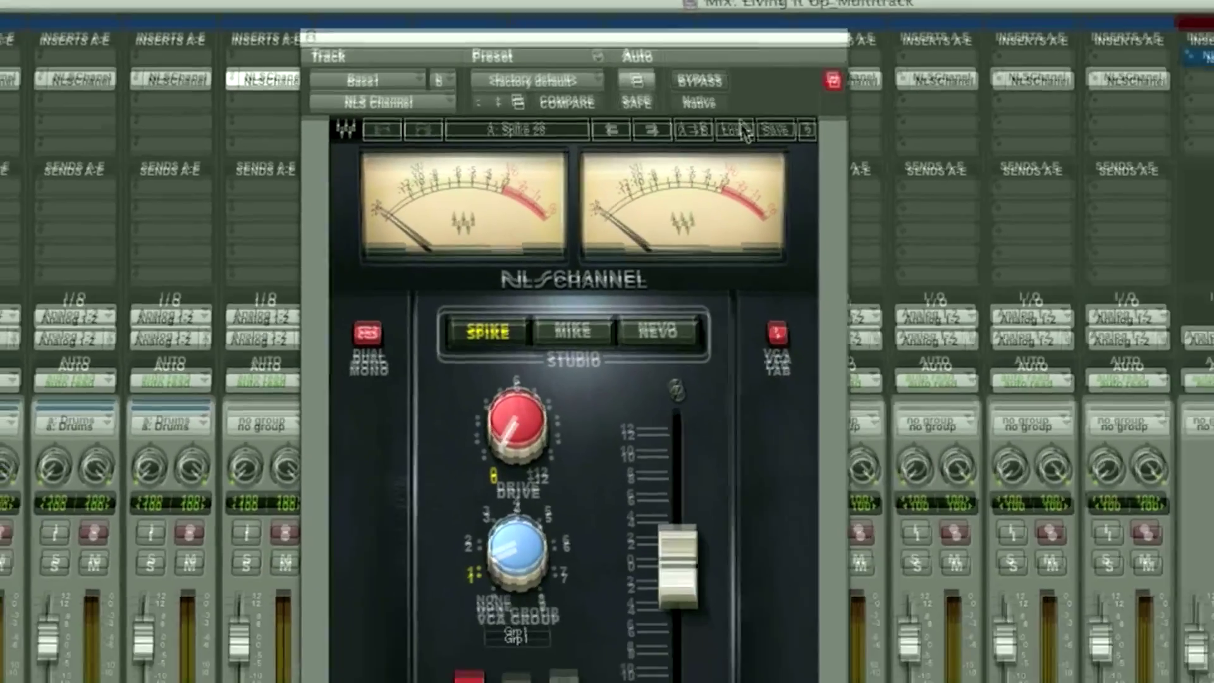
Load the Spike 14 preset on Bass1's NLS Channel and re-enable Master 1's NLS Buss
left_click(745, 131)
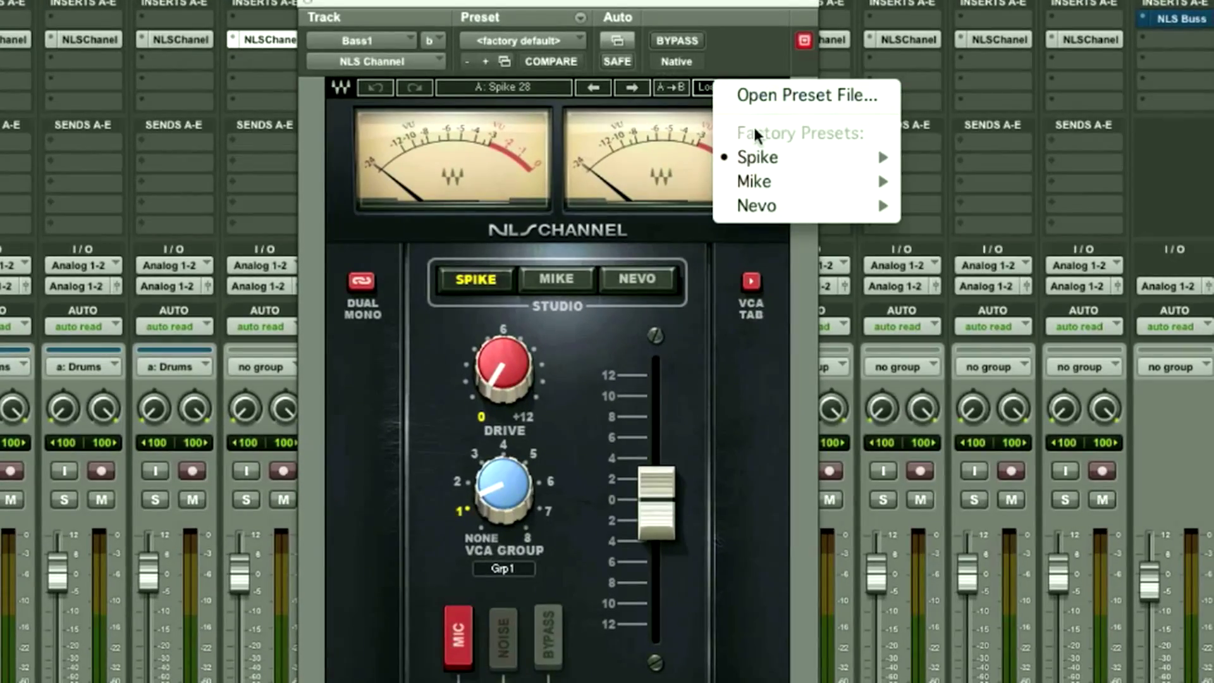
mouse_move(759, 154)
mouse_move(758, 179)
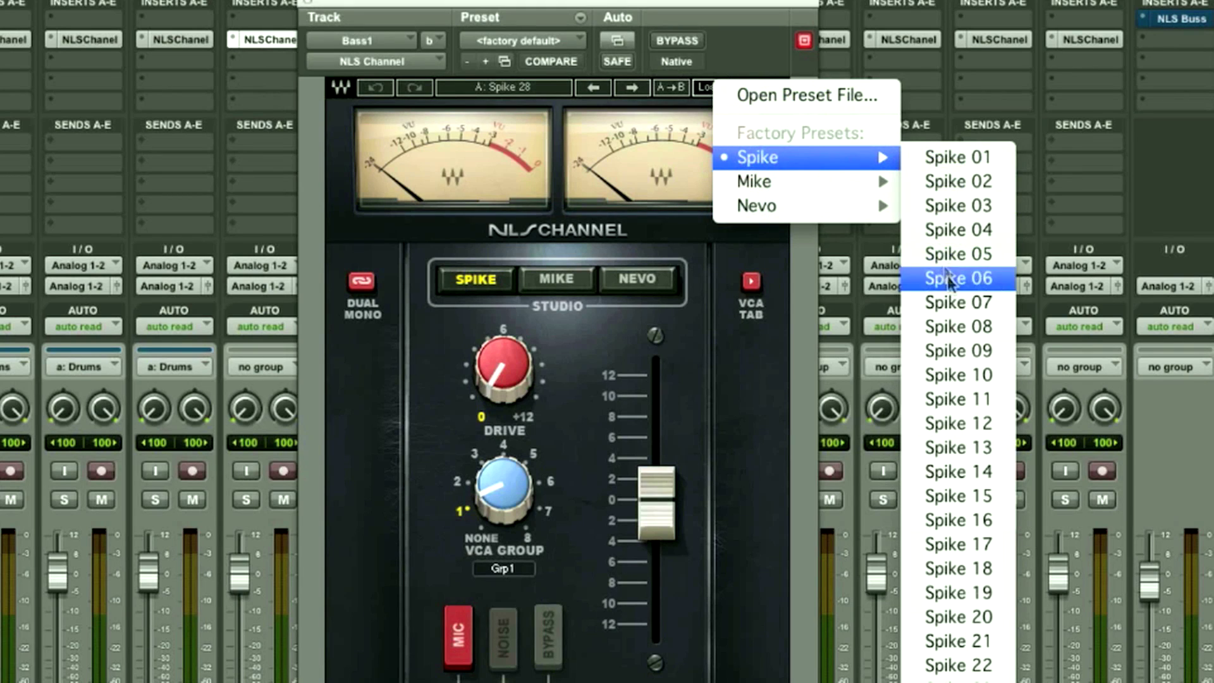
left_click(953, 472)
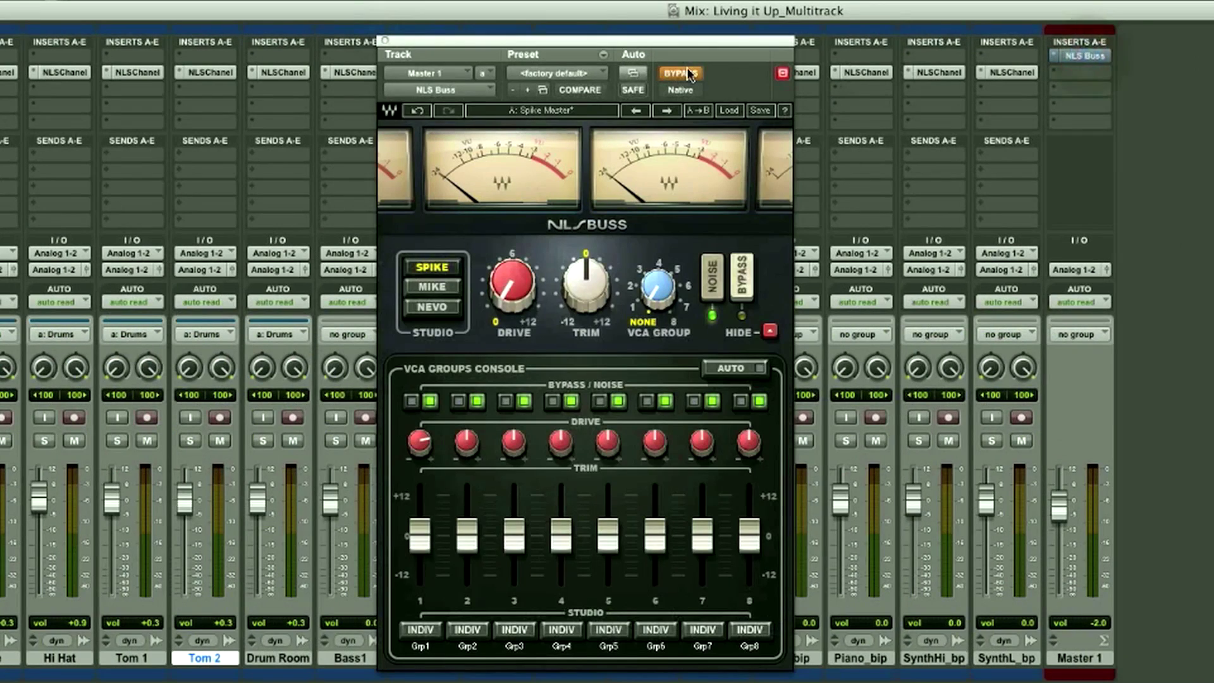
left_click(689, 75)
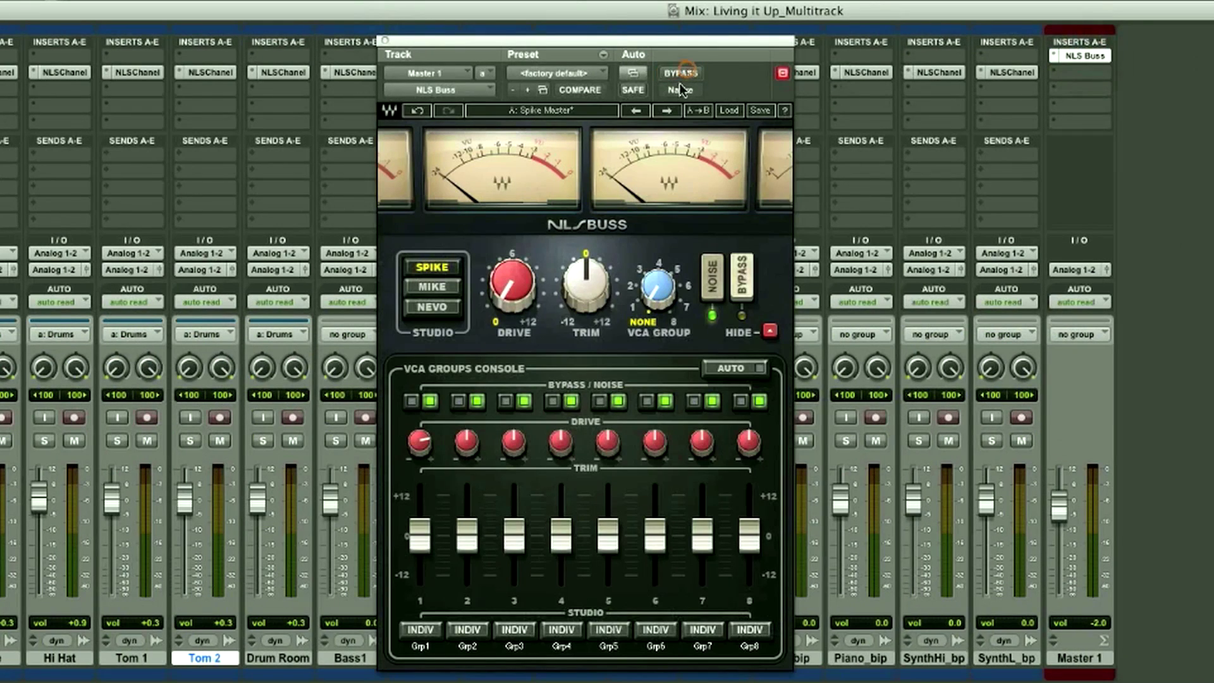
Reopen Bass1's NLS Channel window, showing the Spike 14 preset
mouse_move(522, 294)
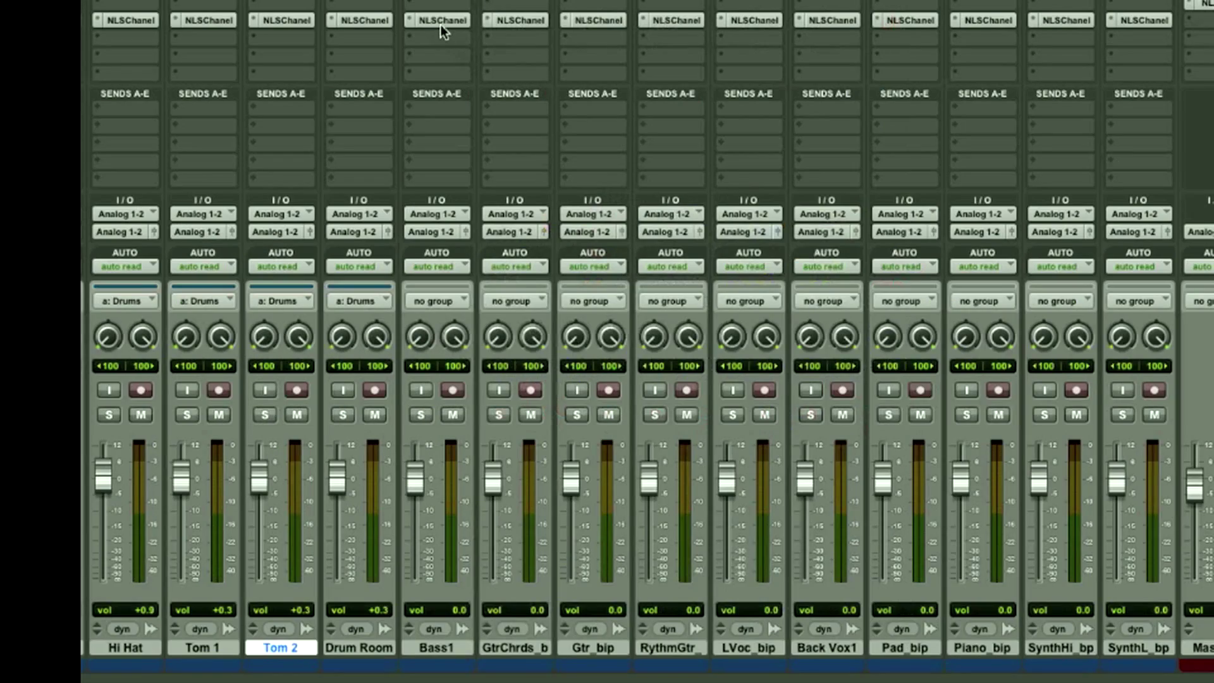
left_click(441, 22)
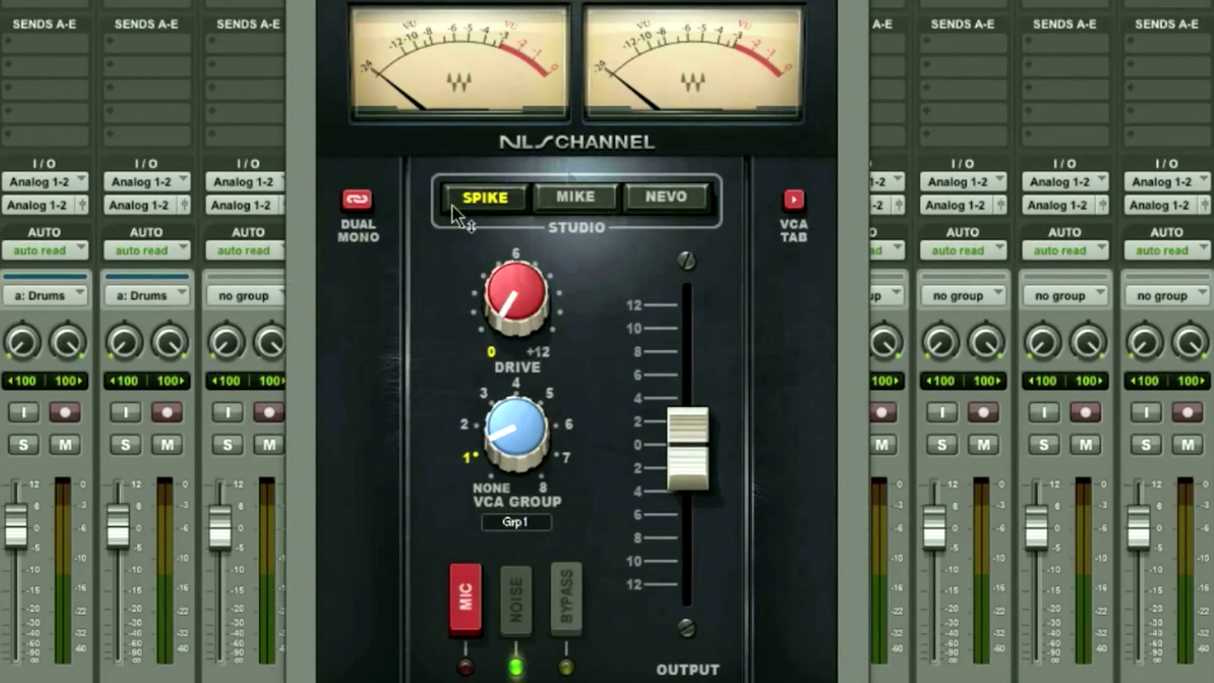
Switch Bass1's channel to the Nevo studio, raise drive to 3.3, and try the noise and bypass switches
left_click(577, 201)
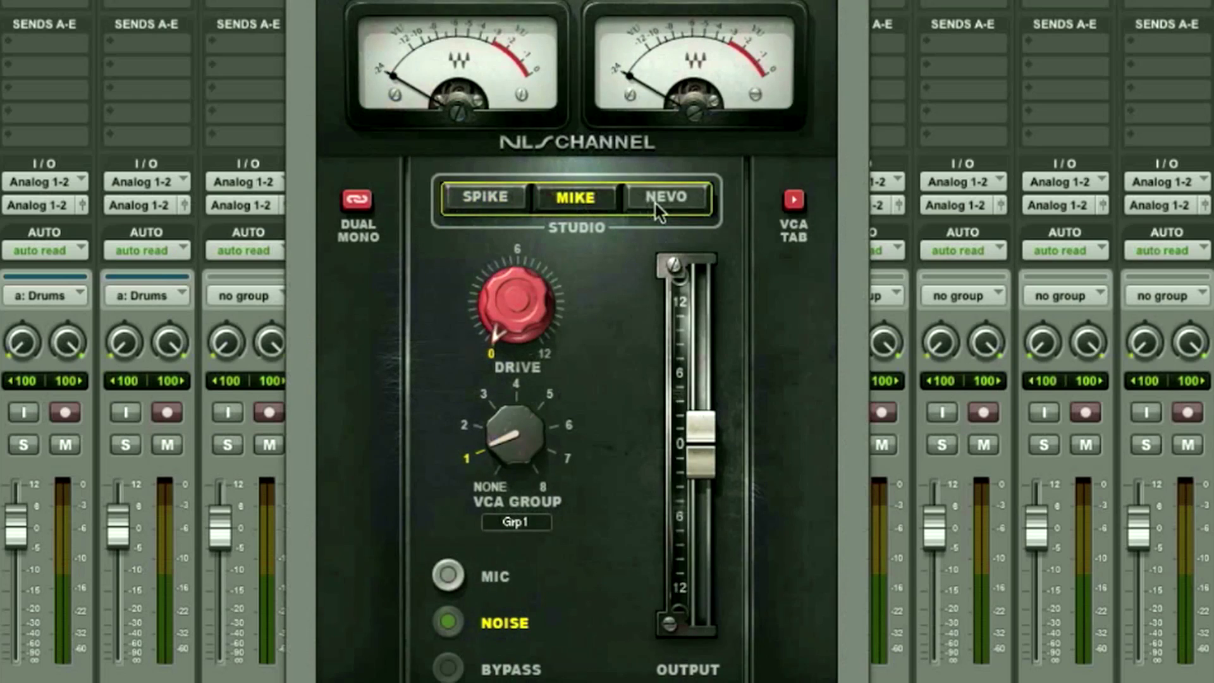
left_click(658, 204)
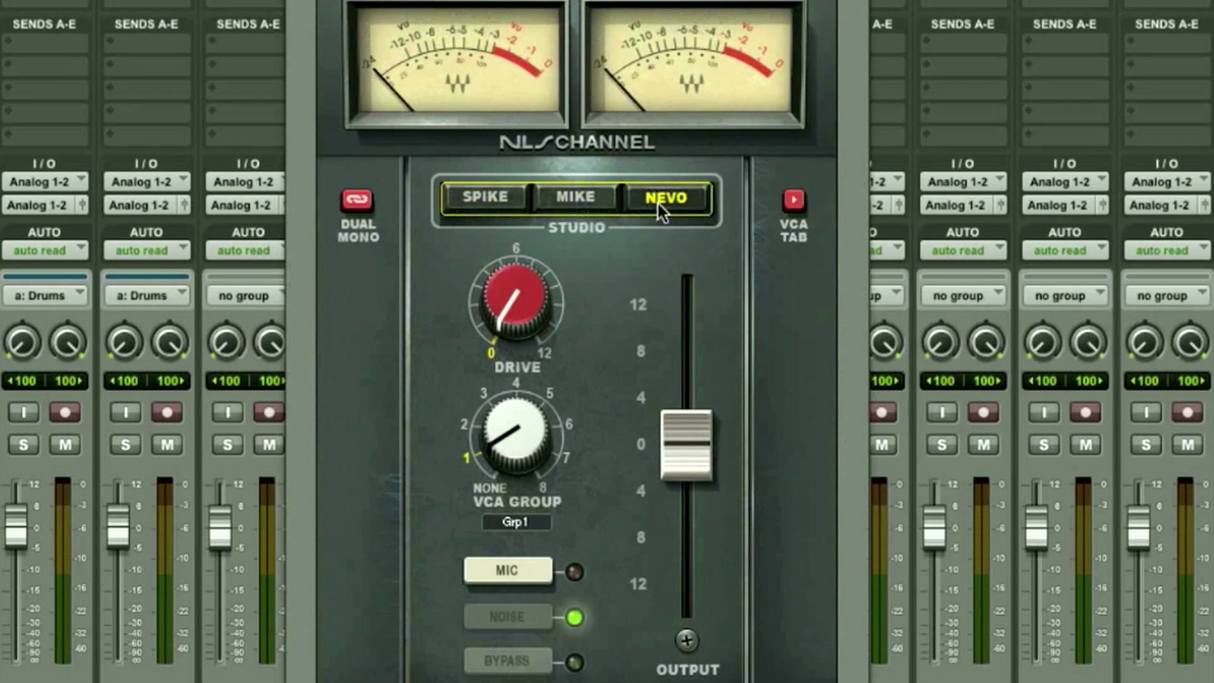
left_click(517, 311)
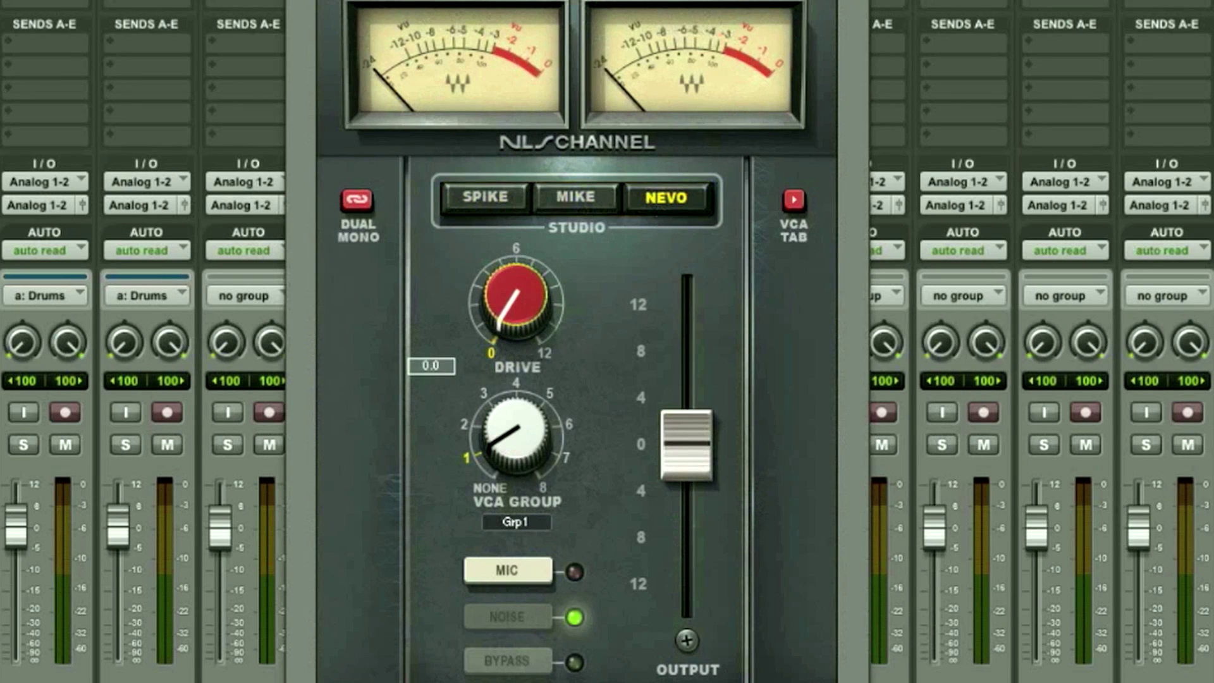
mouse_move(517, 311)
left_mouse_down()
mouse_move(518, 286)
mouse_move(517, 312)
left_mouse_up()
left_click_drag(507, 436, 508, 448)
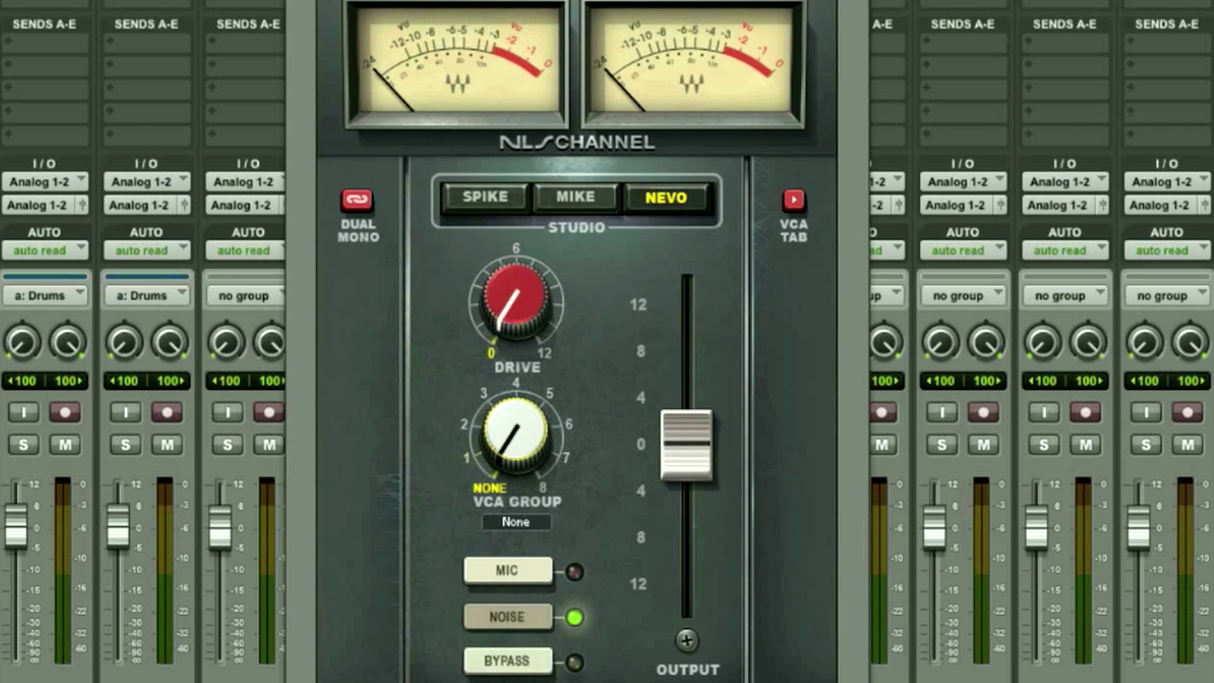
left_click(495, 619)
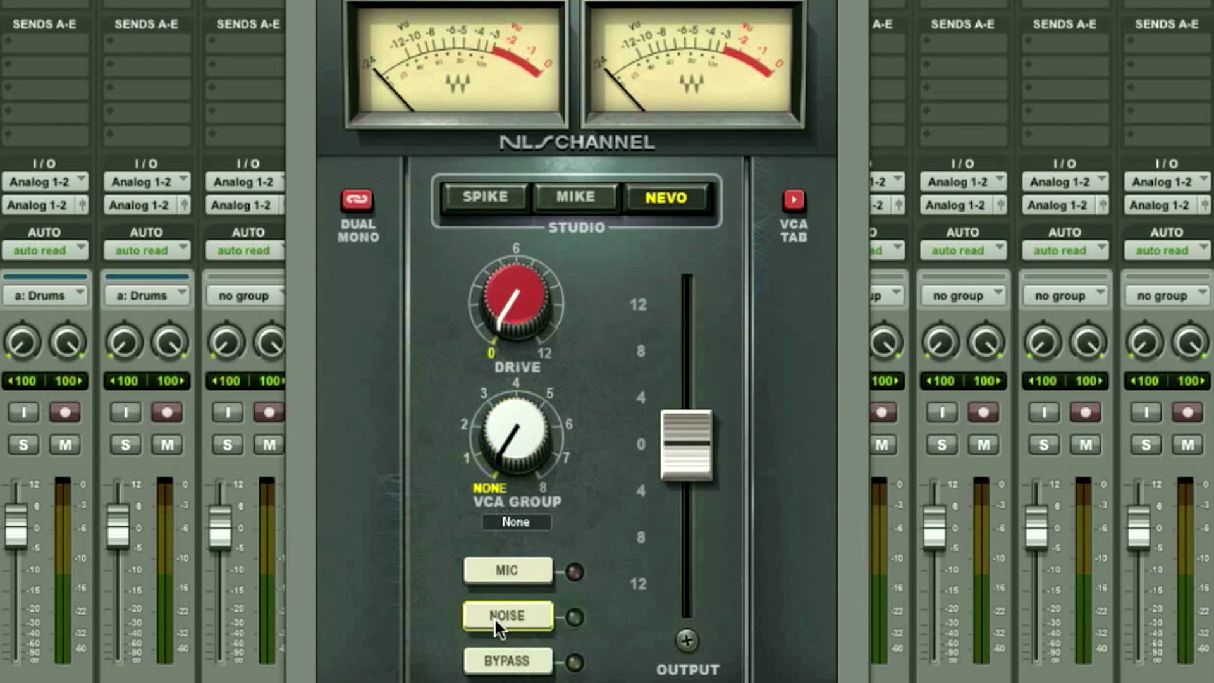
left_click(496, 660)
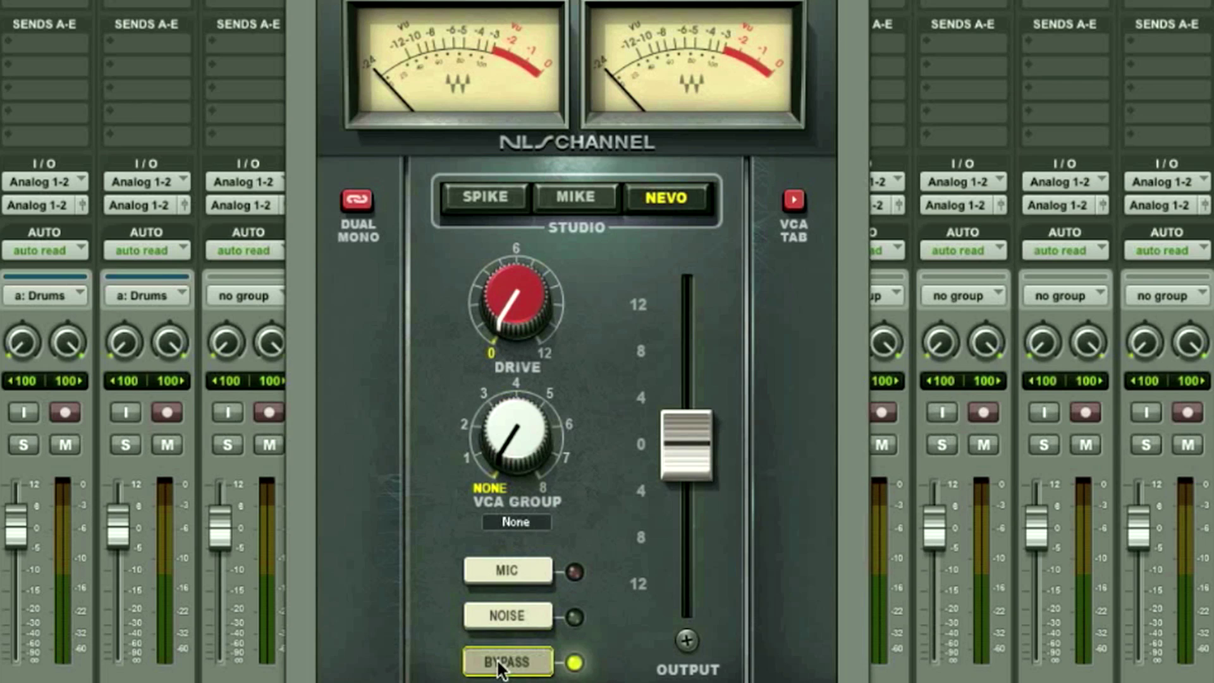
Leave the mic emulation off after toggling it, and settle the VCA group on Grp1
left_click(506, 564)
left_click(506, 564)
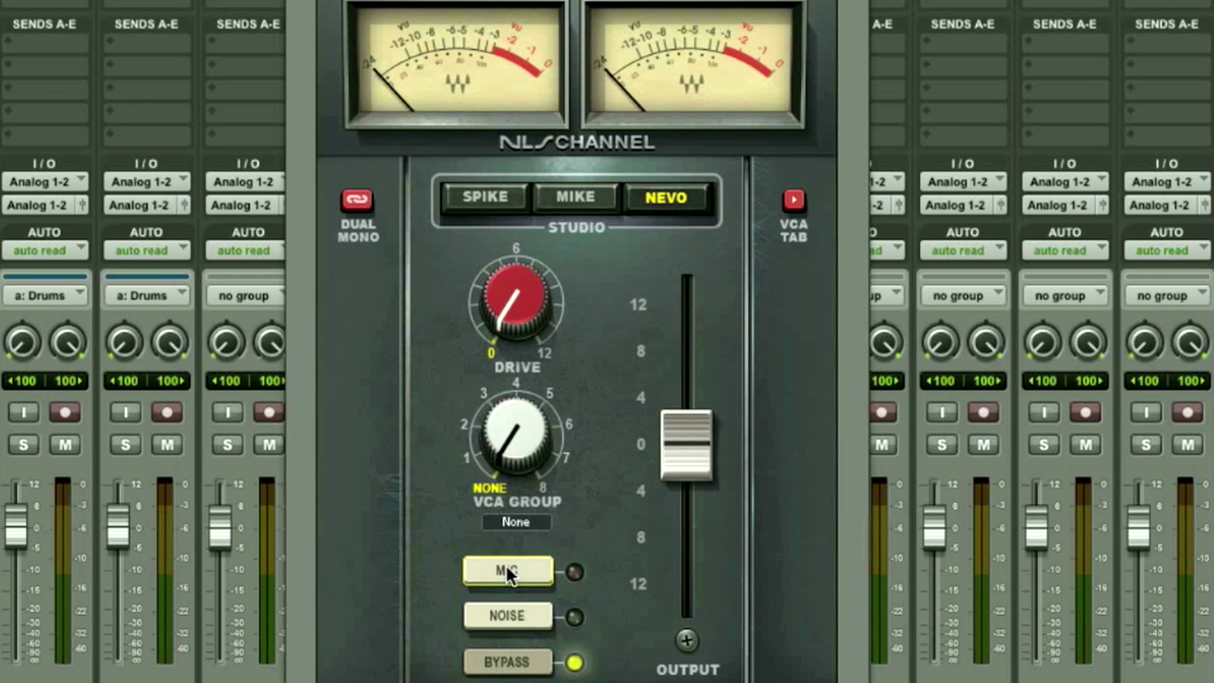
left_click(526, 569)
left_click(526, 569)
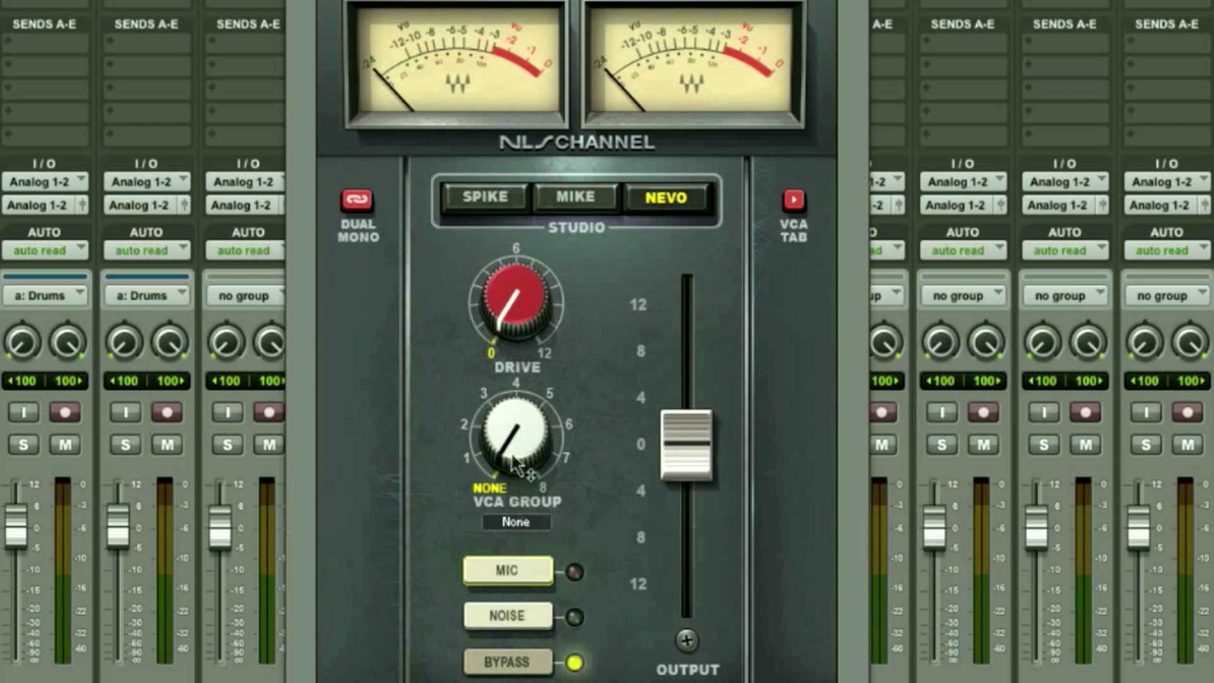
left_click_drag(516, 437, 516, 427)
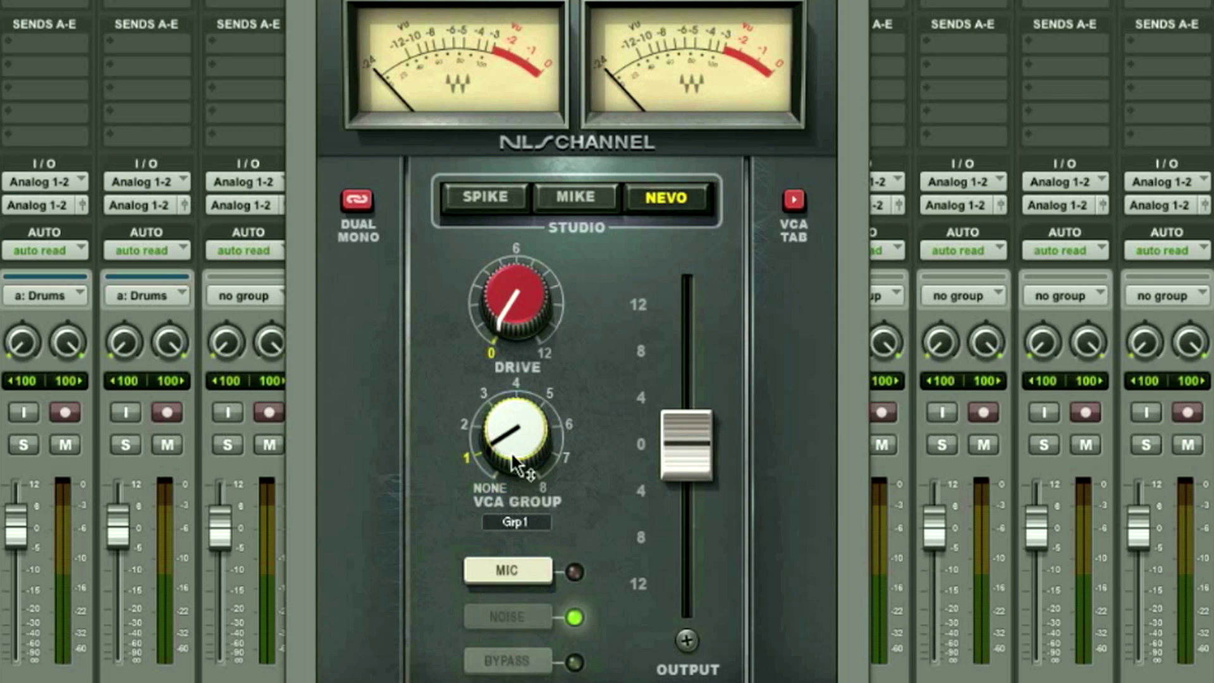
left_click(467, 424)
left_click(484, 390)
left_click(563, 423)
left_click_drag(565, 424, 564, 487)
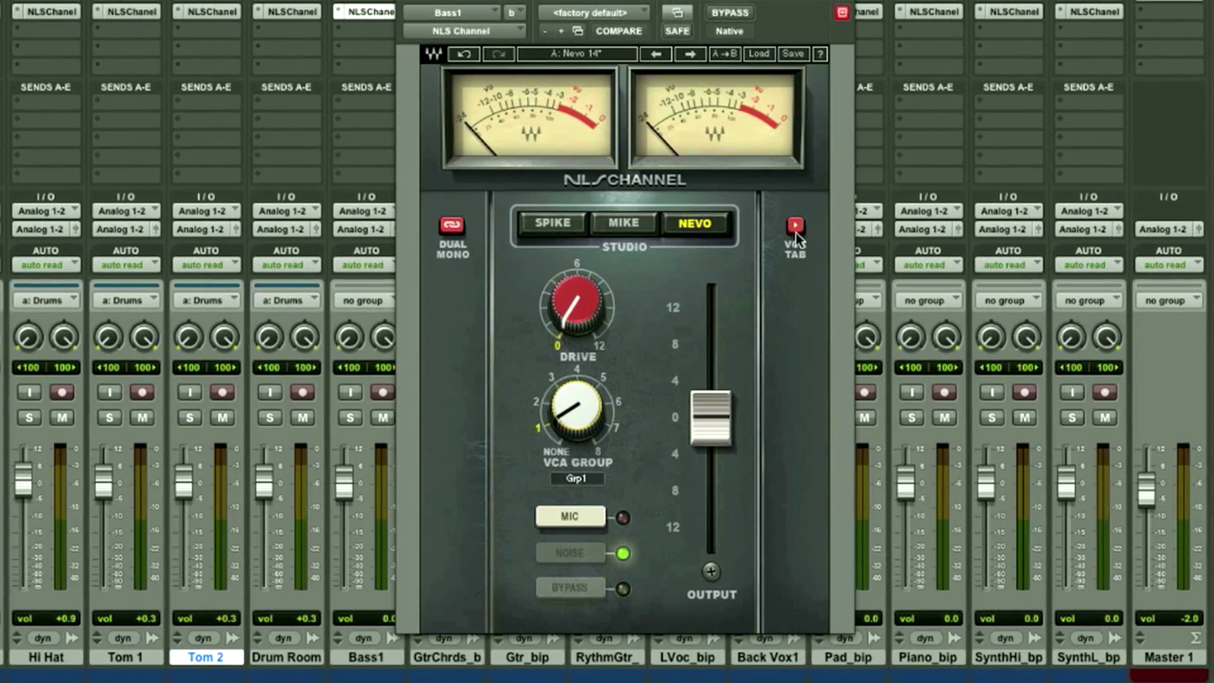
Check the VCA groups console, then raise Bass1's NLS Channel output to 4.7
left_click(796, 225)
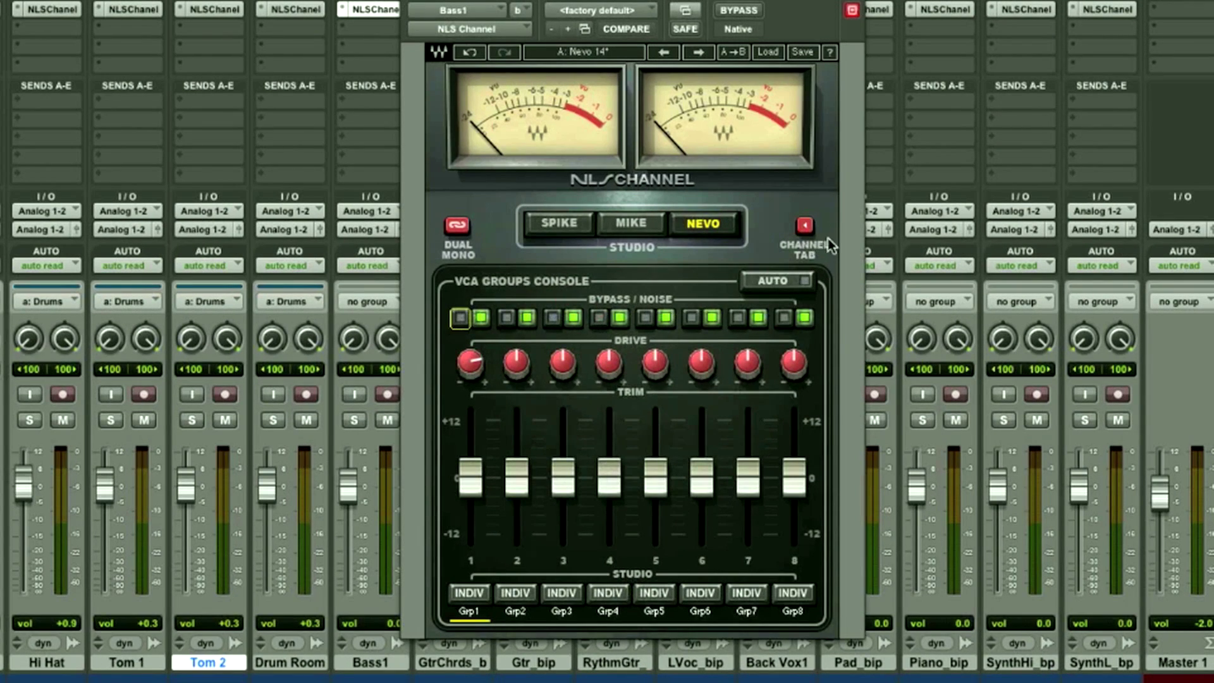
left_click(805, 225)
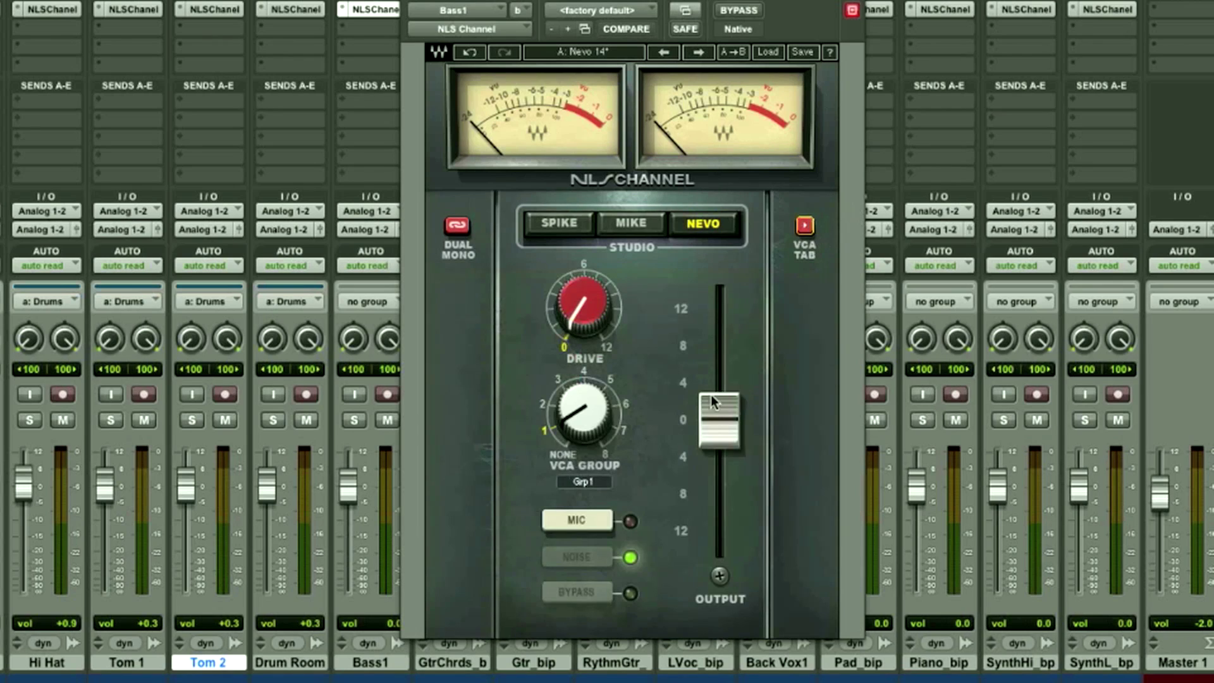
left_click_drag(707, 425, 710, 336)
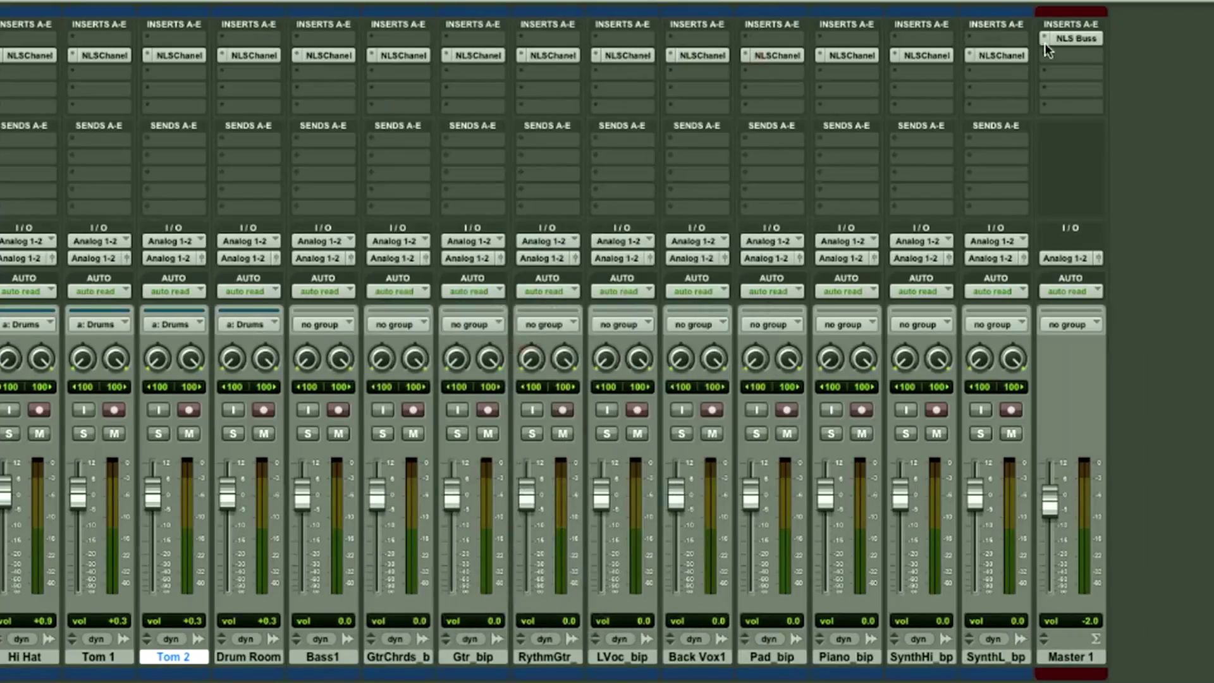
Open Master 1's NLS Buss, try trim and VCA group changes, then undo them
left_click(1076, 38)
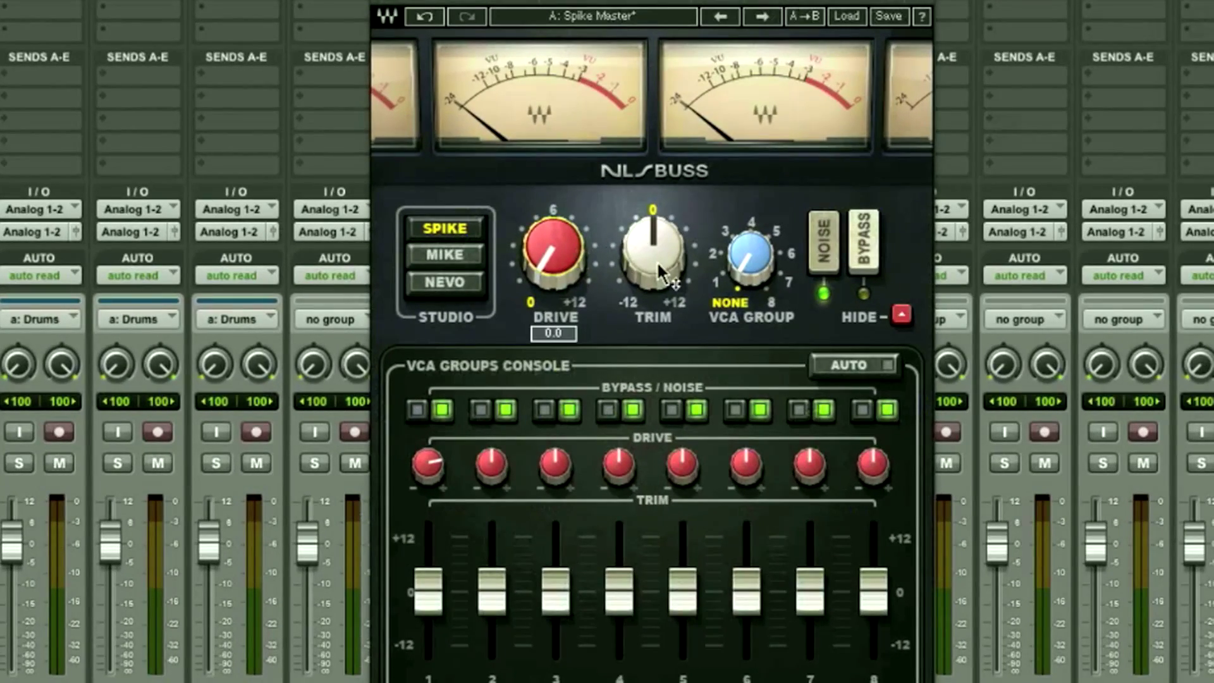
left_click_drag(660, 269, 661, 281)
left_click_drag(736, 264, 736, 260)
key("ctrl+z")
key("ctrl+z")
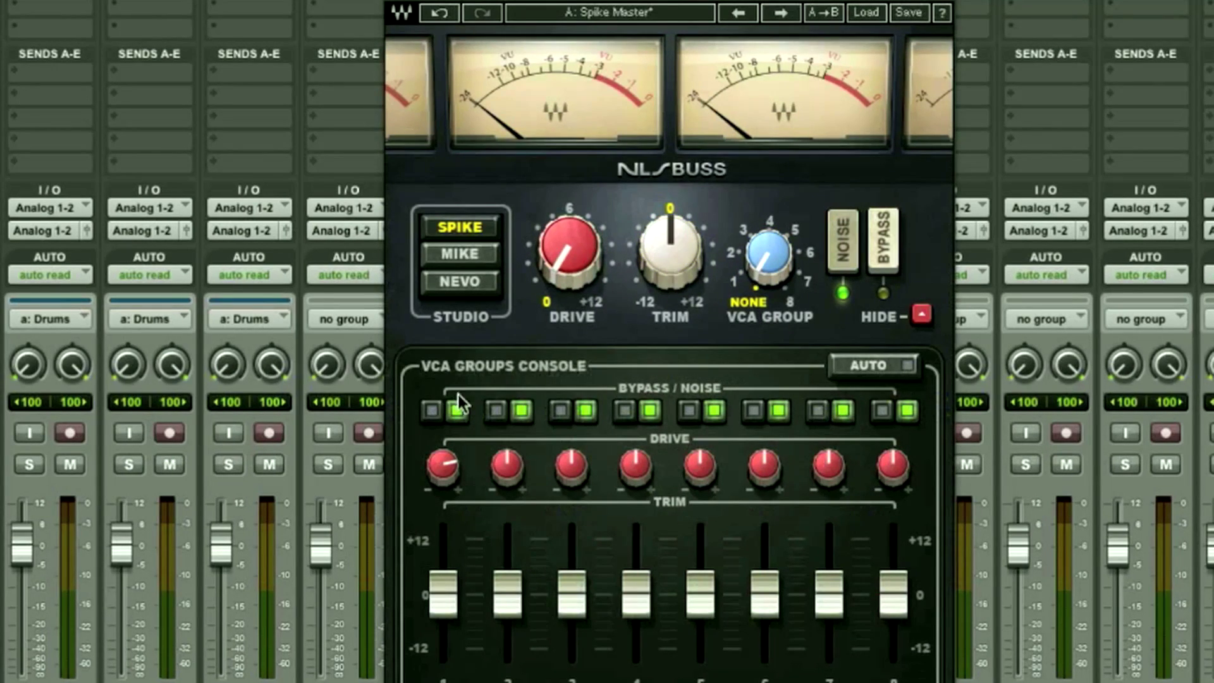
Toggle the buss's Grp1 bypass off and on, then solo the drum tracks Kick through Drum Room
left_click(432, 412)
left_click(431, 412)
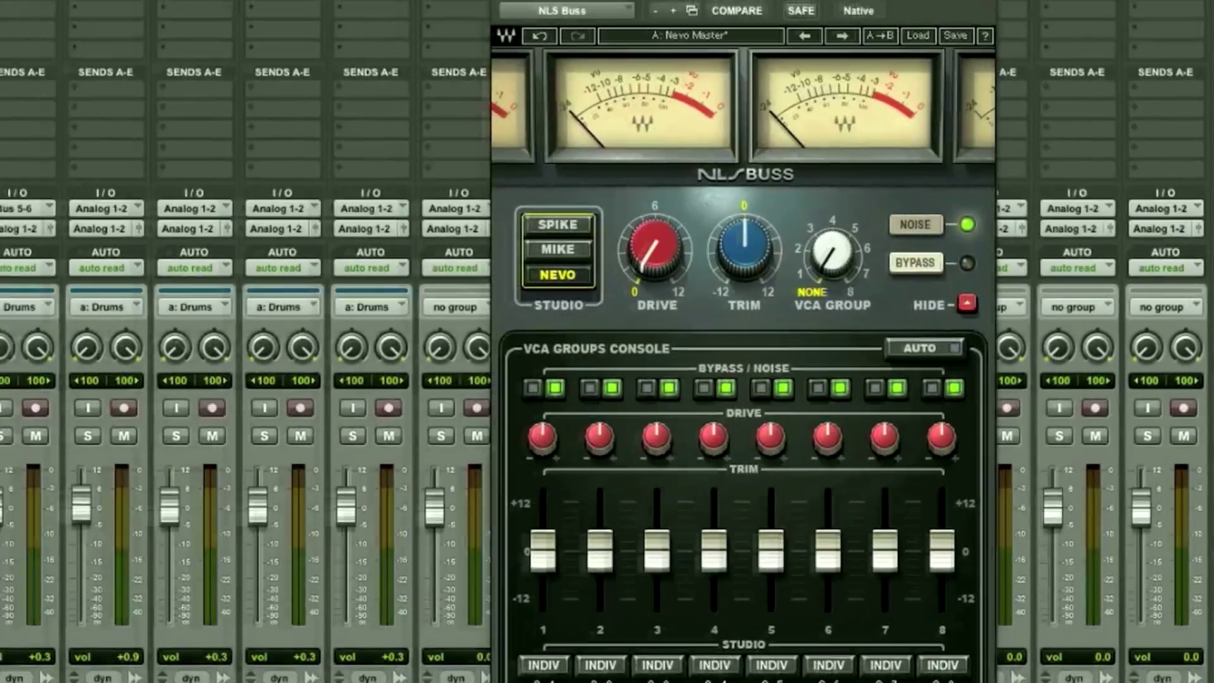
left_click(37, 421)
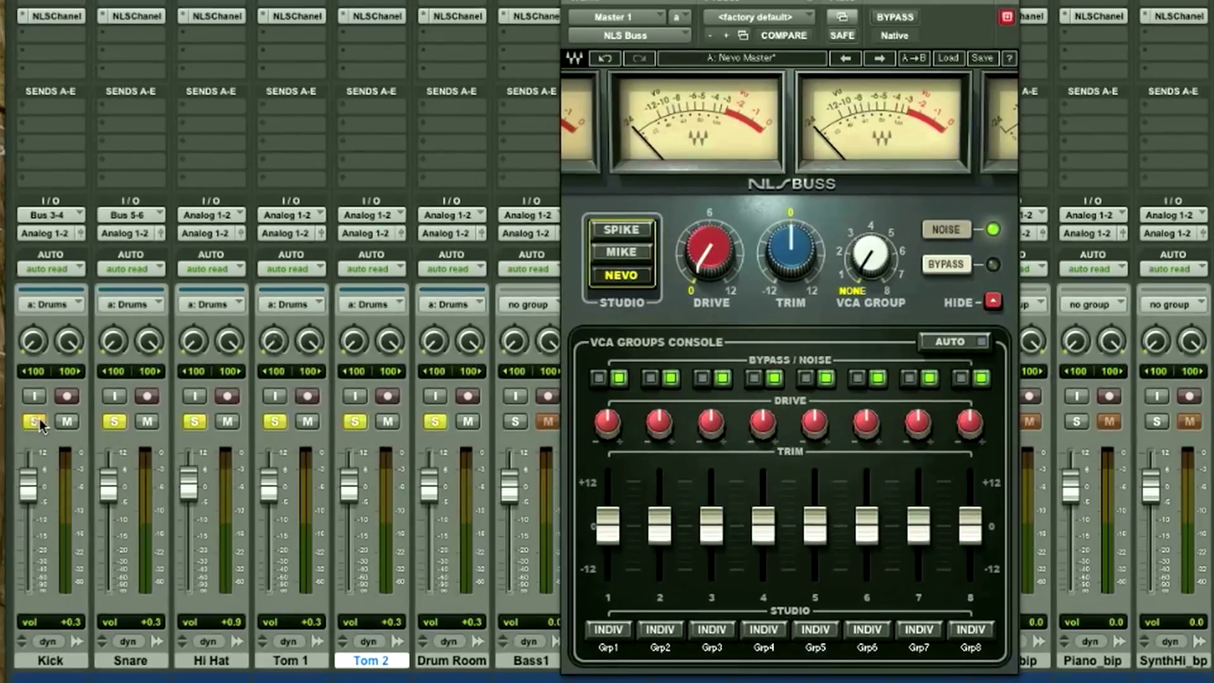
Set the Kick and Drum Room NLS Channels to the Nevo studio, checking Snare's along the way
left_click(58, 16)
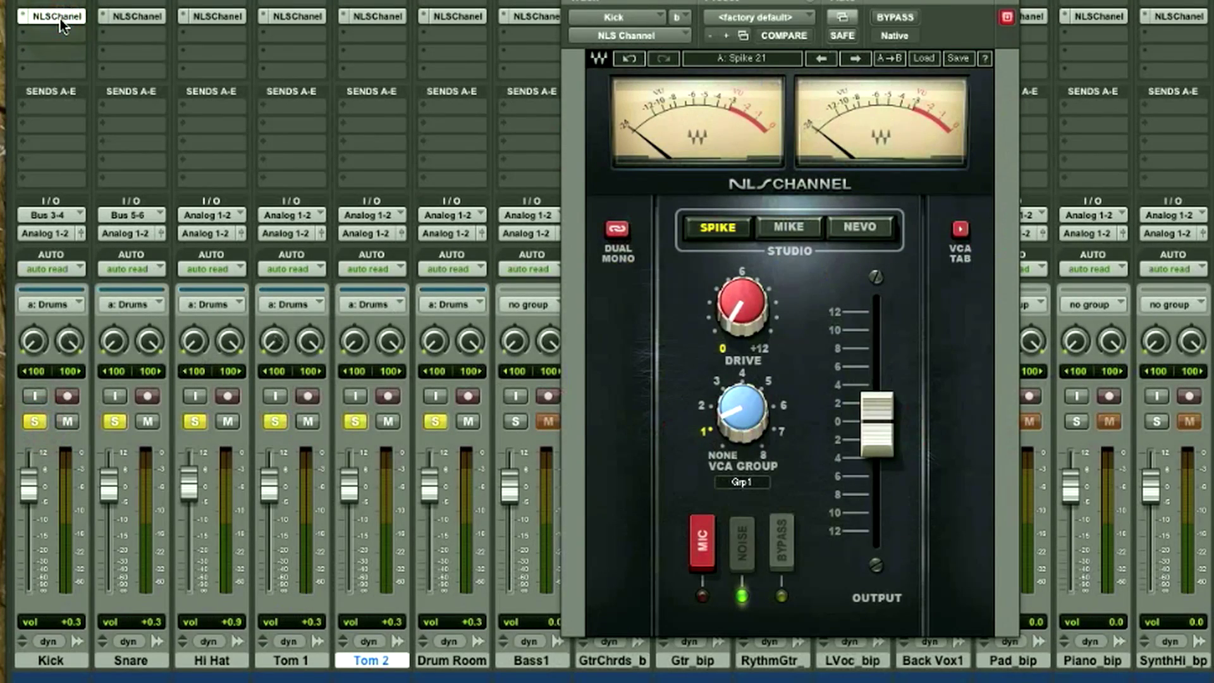
left_click(856, 229)
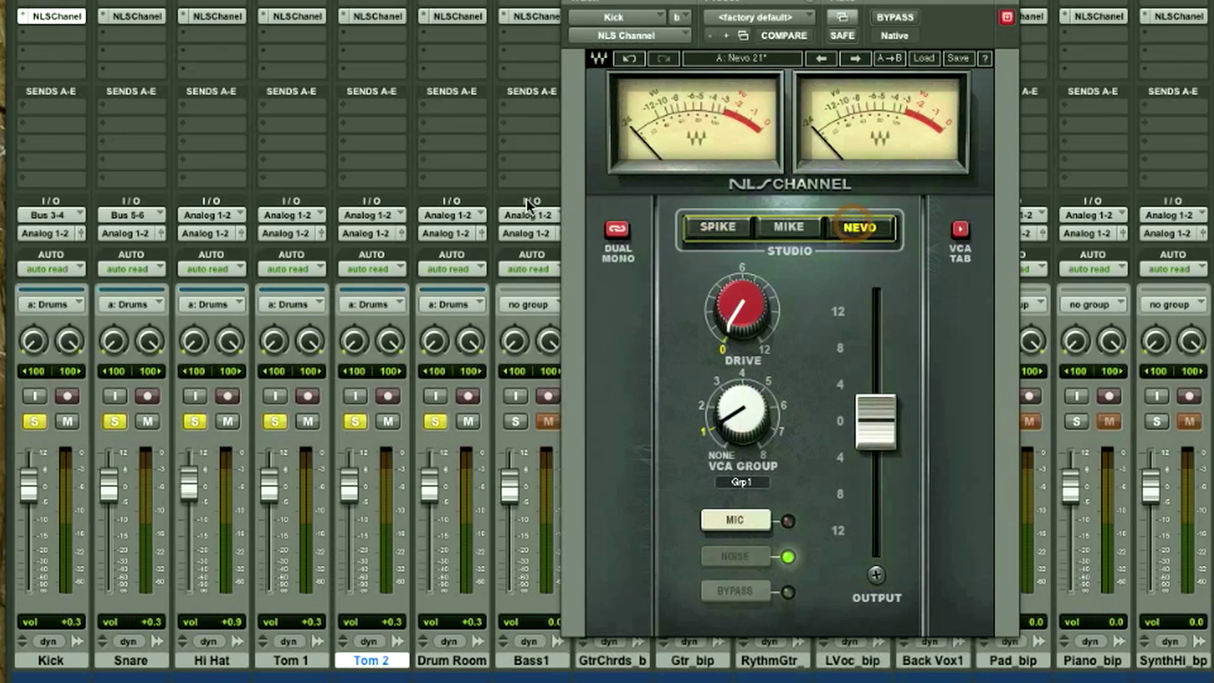
left_click(160, 19)
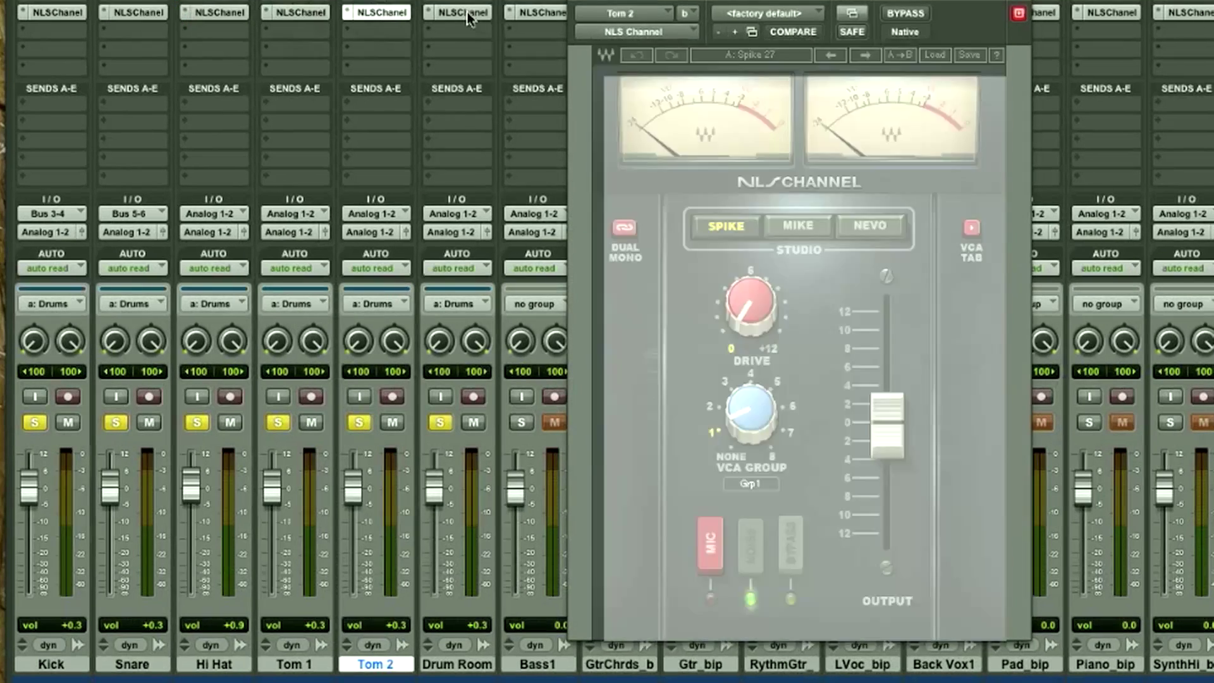
left_click(458, 16)
left_click(859, 222)
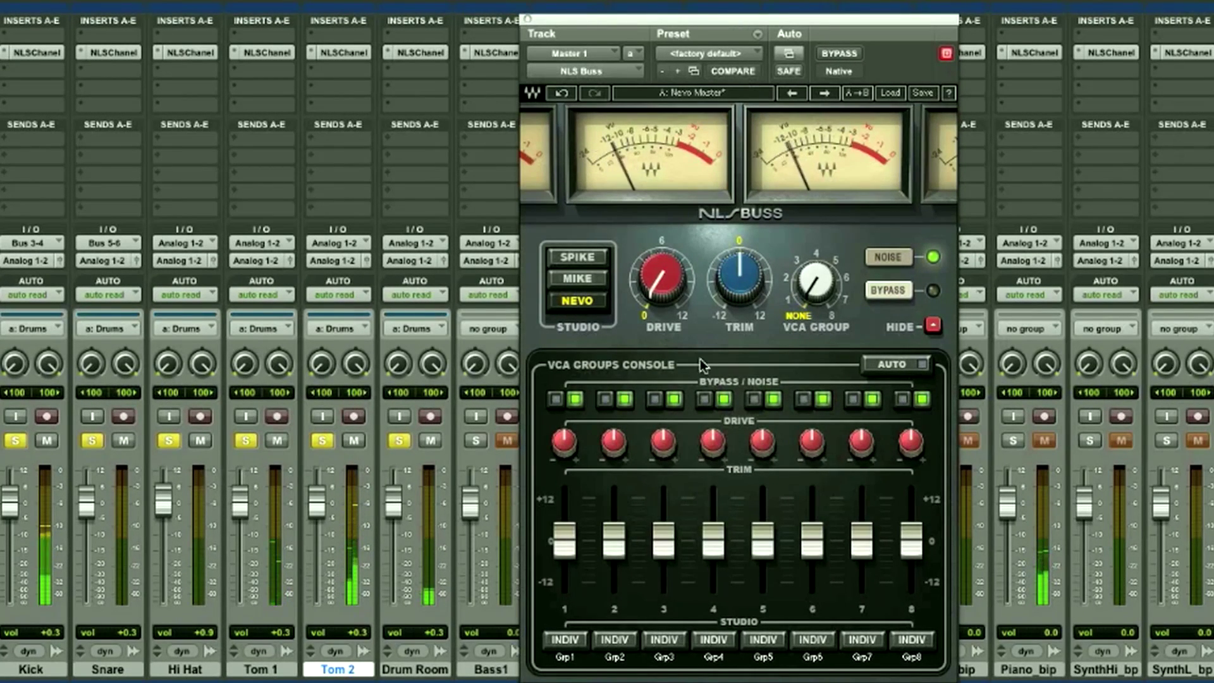
Raise the buss drive, then compare with the Grp1 and main NLS Buss bypasses switched on and off
mouse_move(661, 285)
left_click_drag(653, 279, 569, 303)
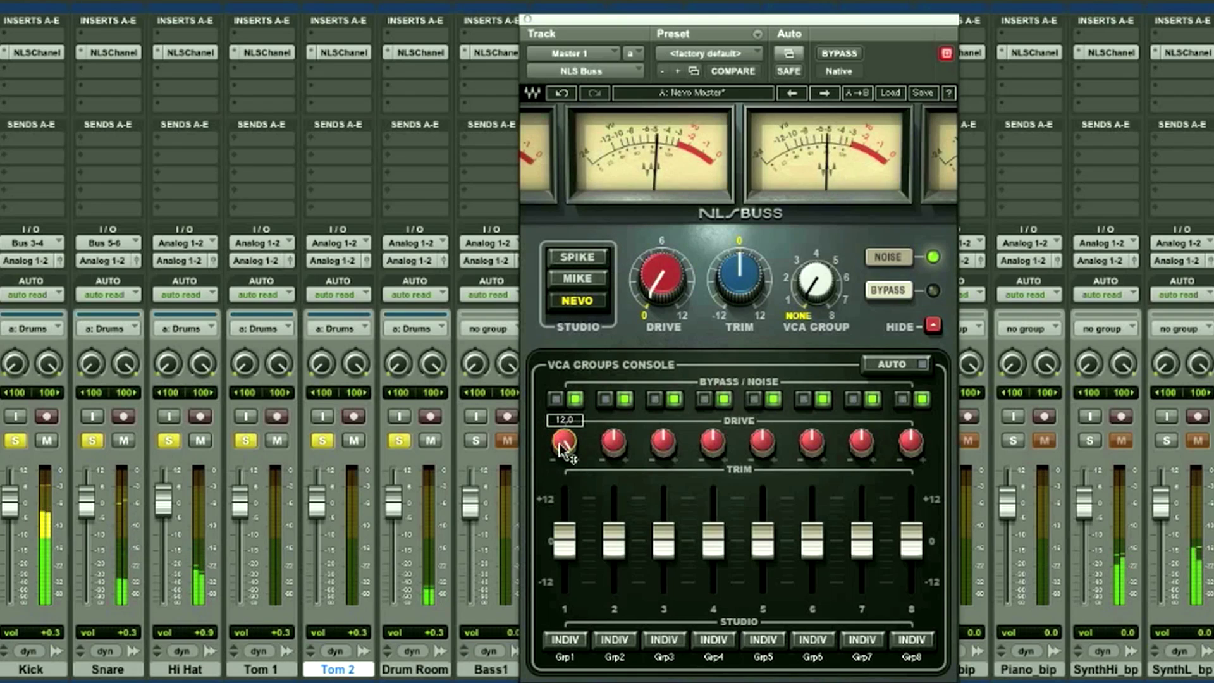
left_click(554, 400)
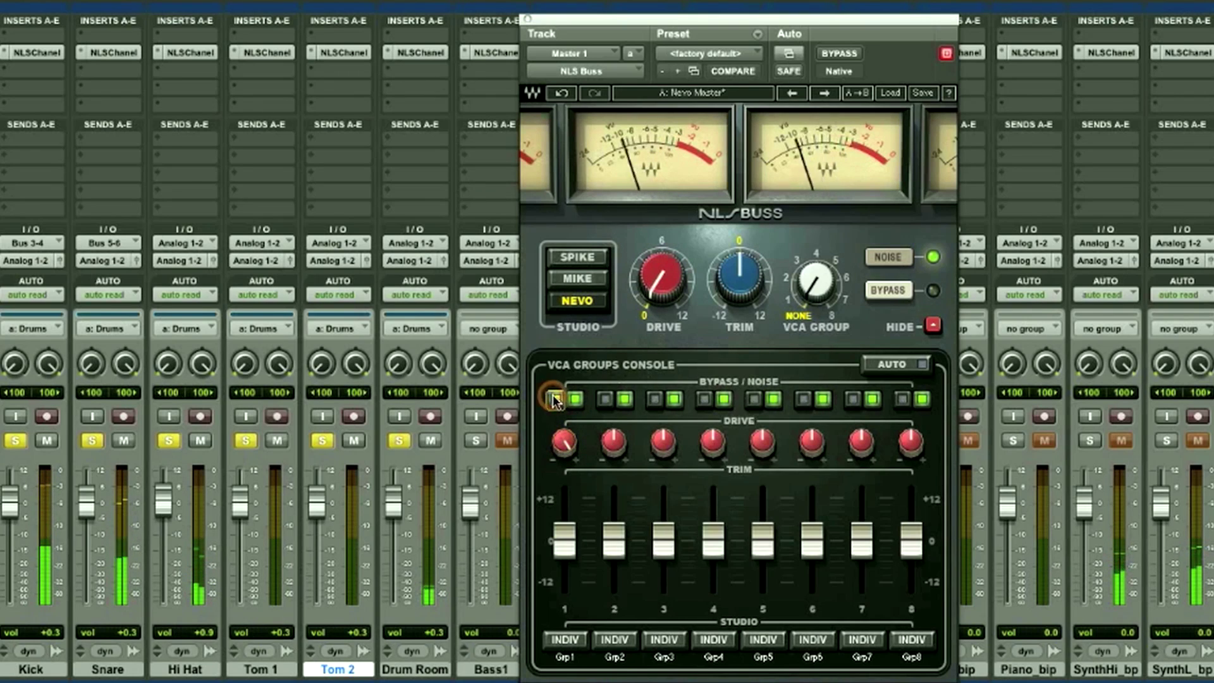
left_click(888, 292)
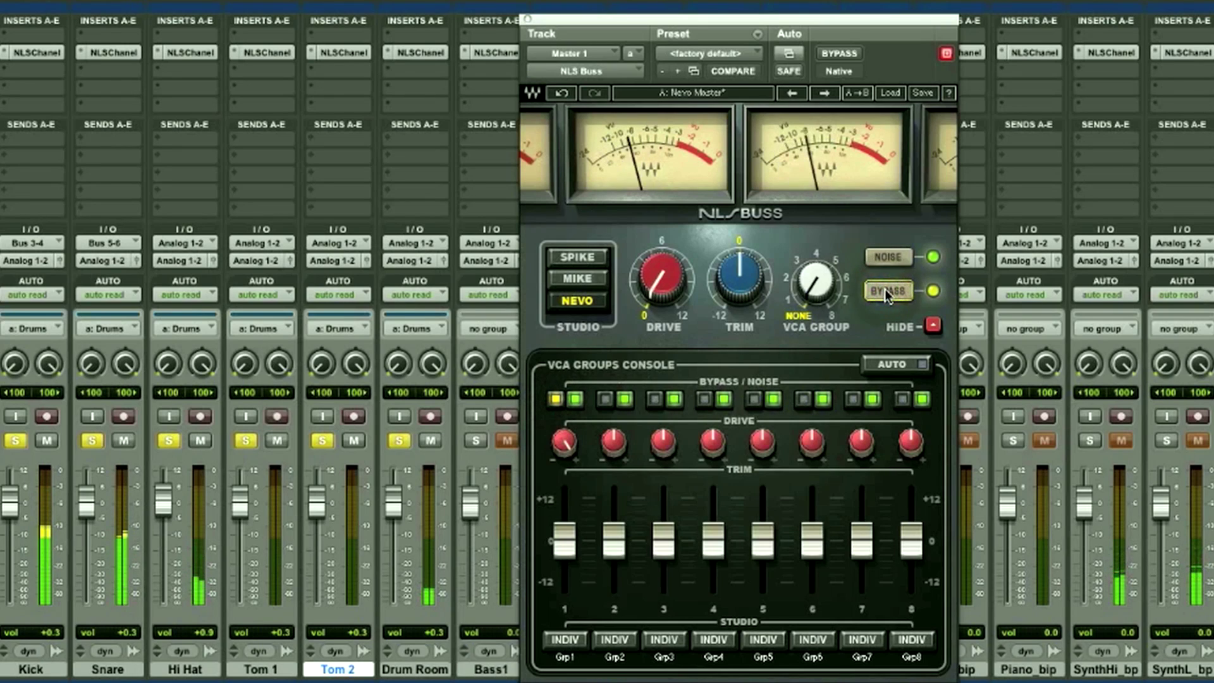
left_click(888, 291)
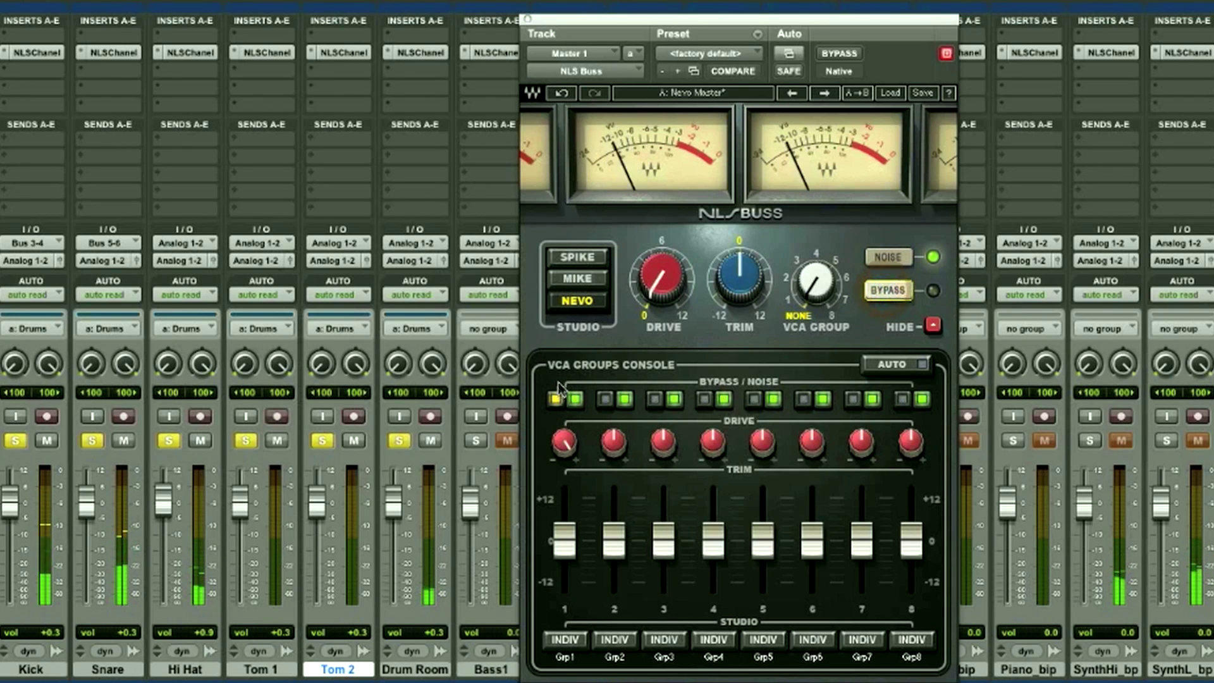
left_click(556, 399)
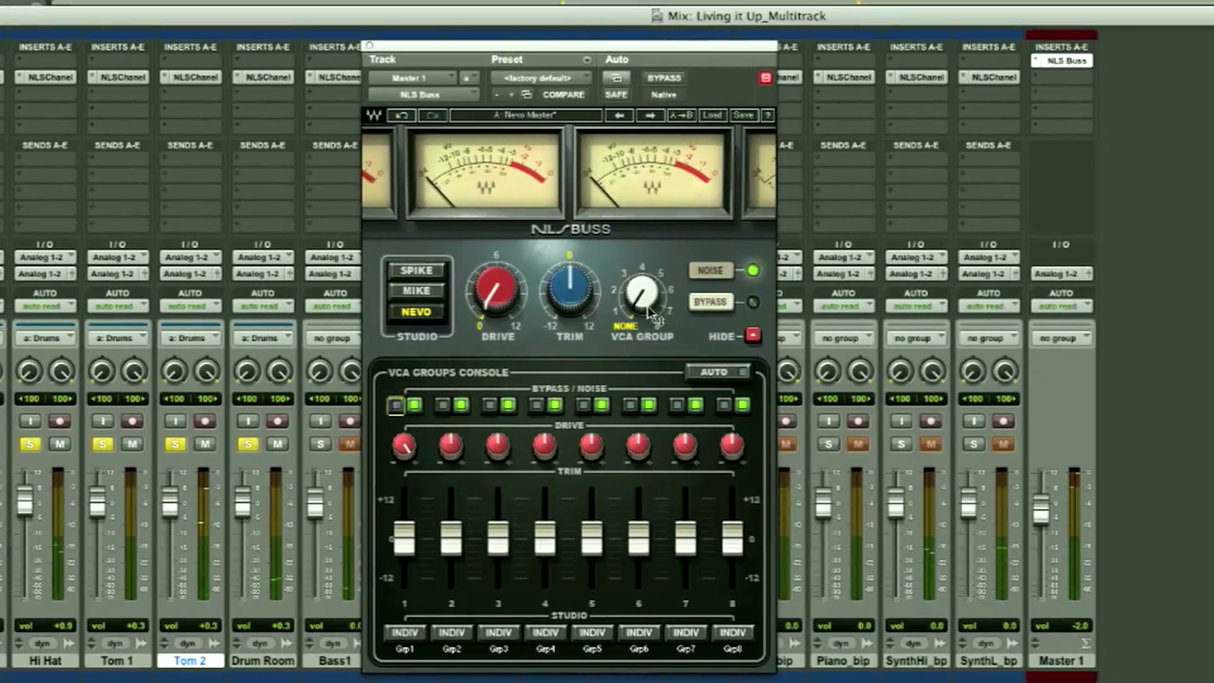
mouse_move(802, 305)
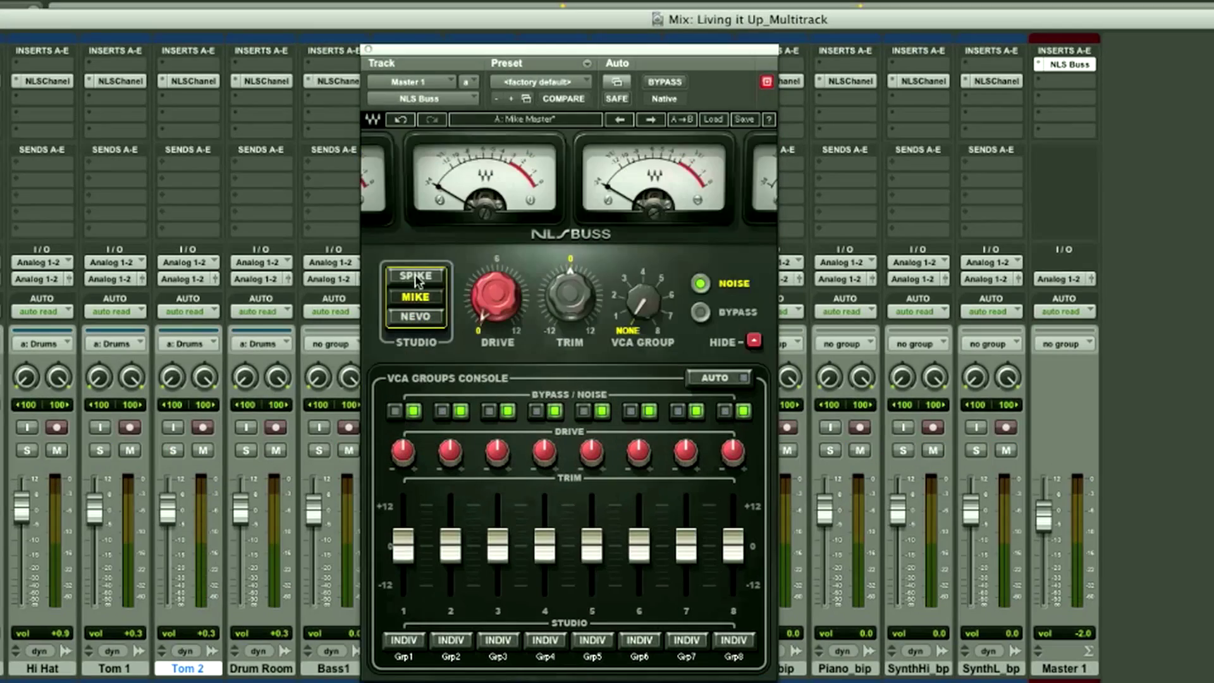
Switch Master 1's NLS Buss studio to Spike, then to Nevo
left_click(415, 272)
left_click(416, 316)
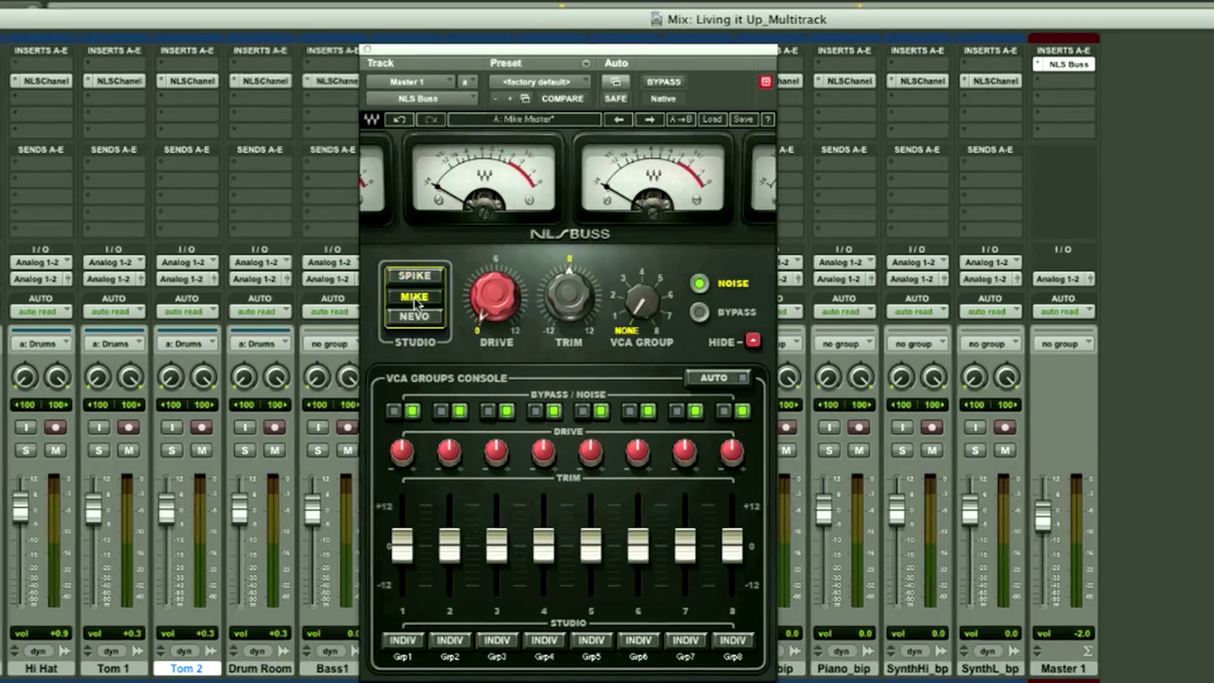